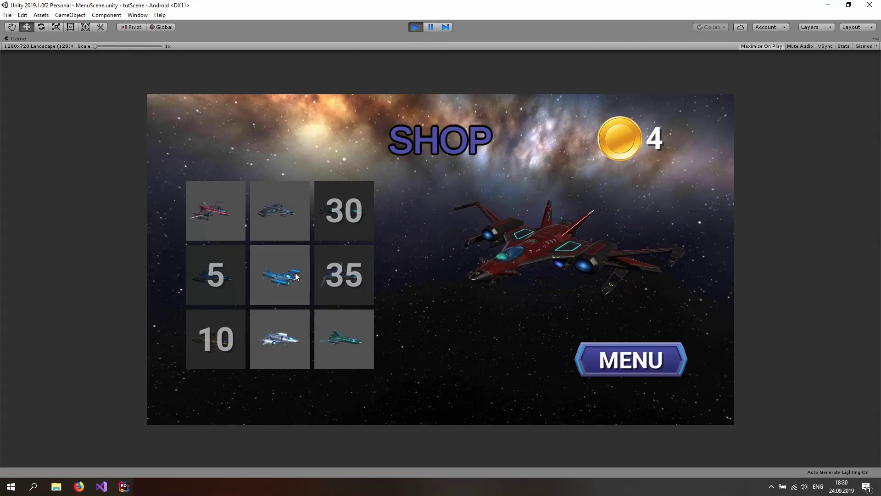
Play level 2, firing missiles and steering the ship, then buy the 5-coin ship in the shop.
{"action": "left_click", "coordinate": [605, 357]}
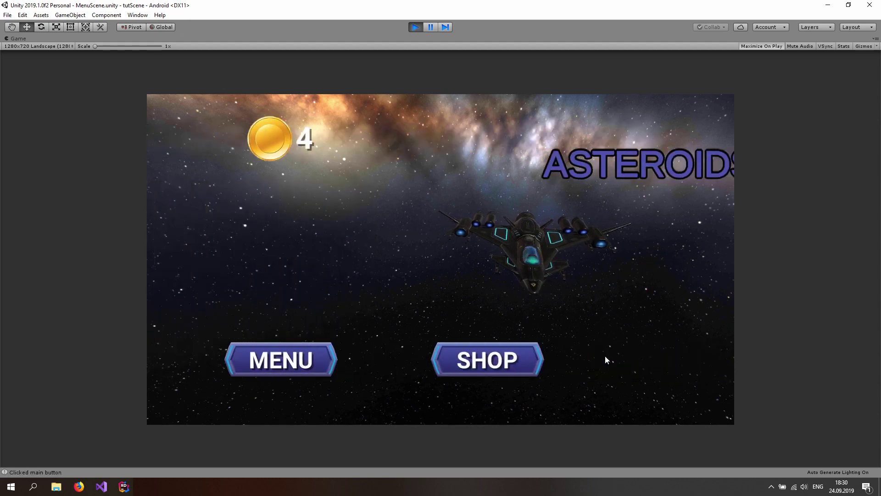
{"action": "left_click", "coordinate": [605, 356]}
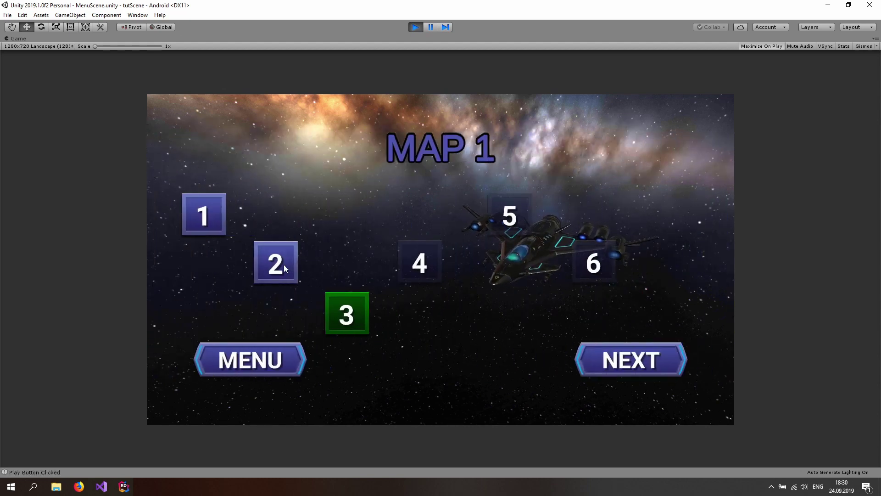
{"action": "left_click", "coordinate": [284, 269]}
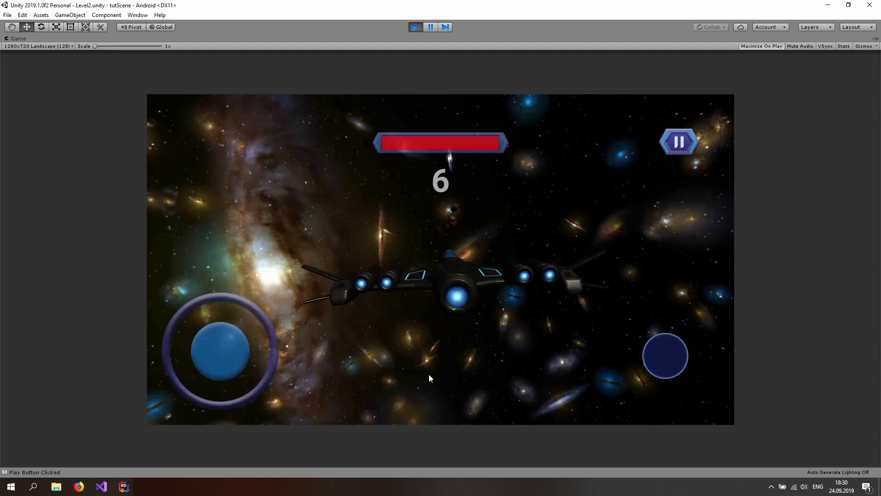
{"action": "left_click", "coordinate": [654, 360]}
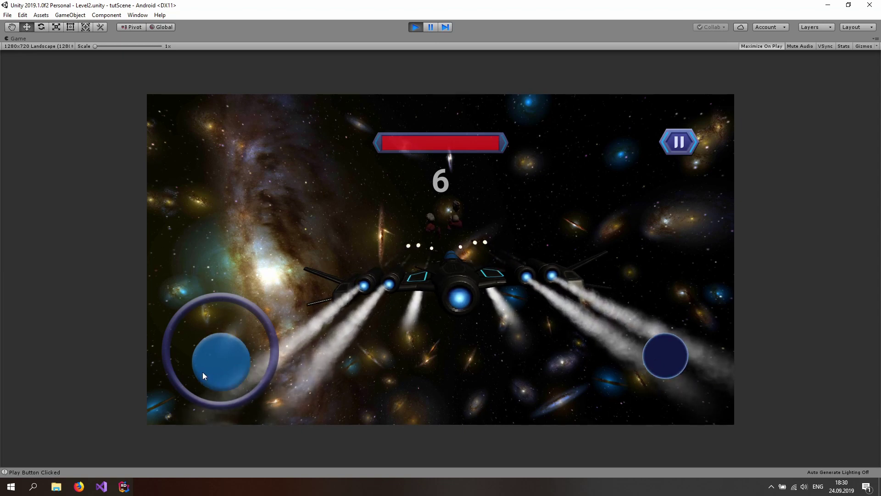
{"action": "left_click_drag", "start_coordinate": [202, 372], "coordinate": [200, 378]}
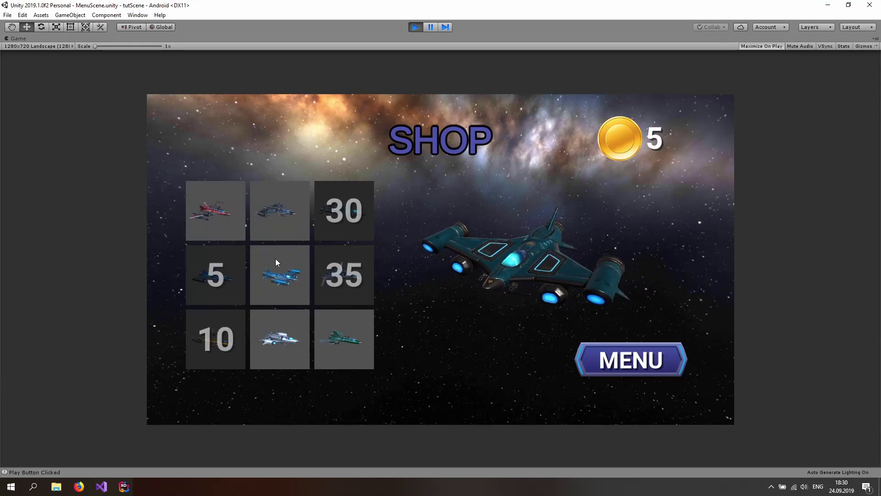
{"action": "left_click", "coordinate": [218, 274]}
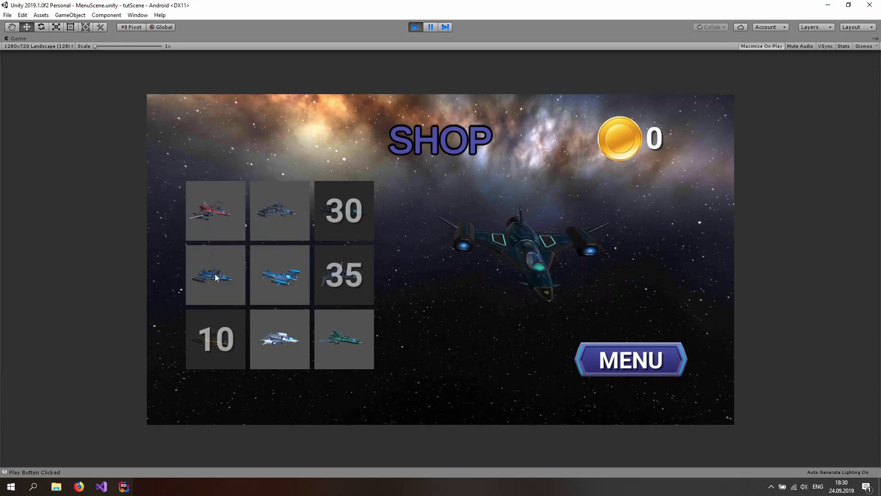
{"action": "left_click", "coordinate": [227, 207]}
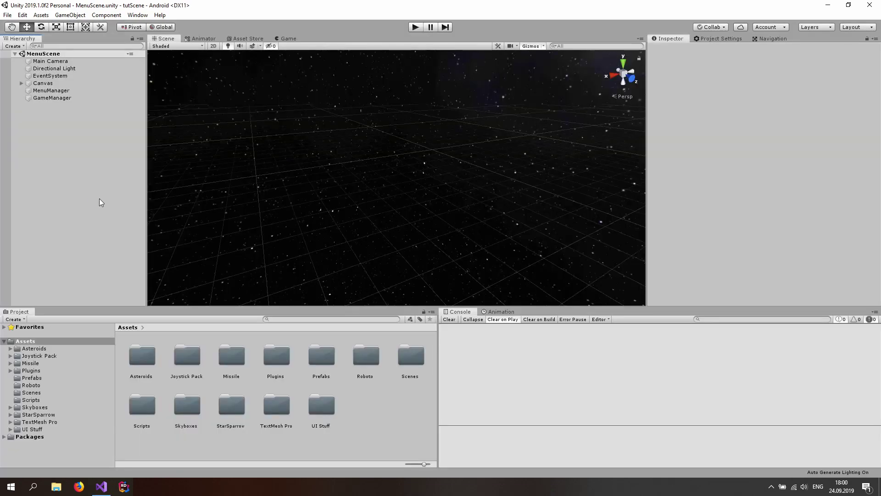
Add a new Particle System to the MenuScene through the Hierarchy's Effects menu.
{"action": "right_click", "coordinate": [46, 129]}
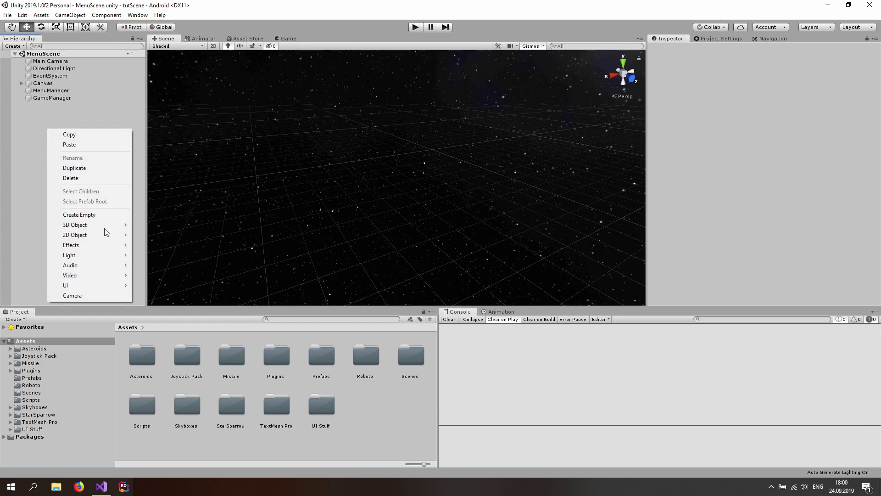
{"action": "mouse_move", "coordinate": [86, 246]}
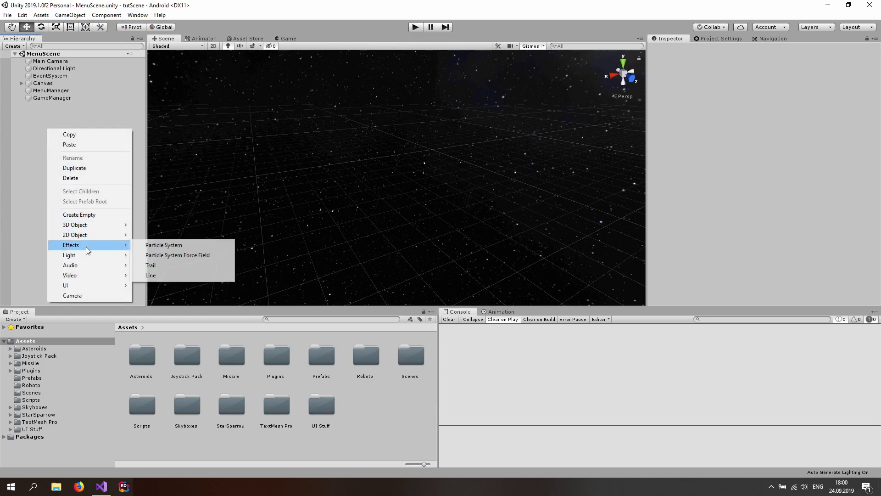
{"action": "left_click", "coordinate": [165, 245]}
{"action": "middle_click_drag", "start_coordinate": [262, 153], "coordinate": [241, 169]}
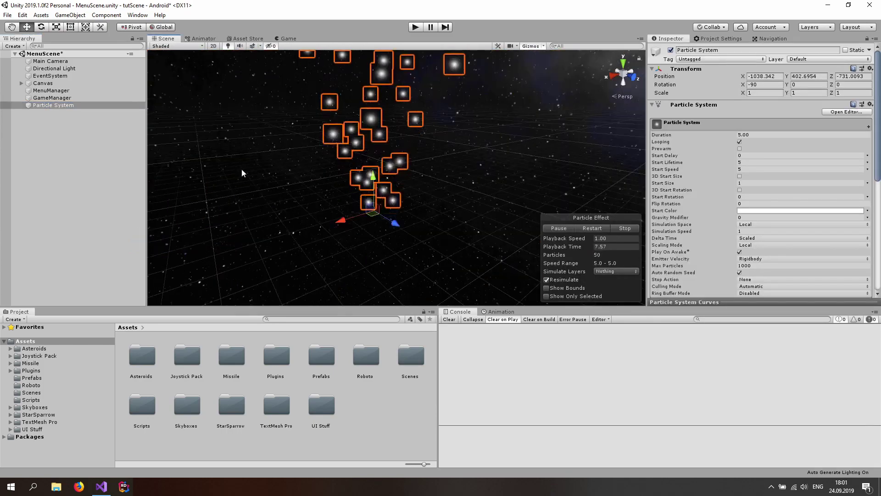
Set the Particle System's Renderer material to smoke_material.
{"action": "scroll", "coordinate": [702, 198], "scroll_direction": "down", "scroll_amount": 10}
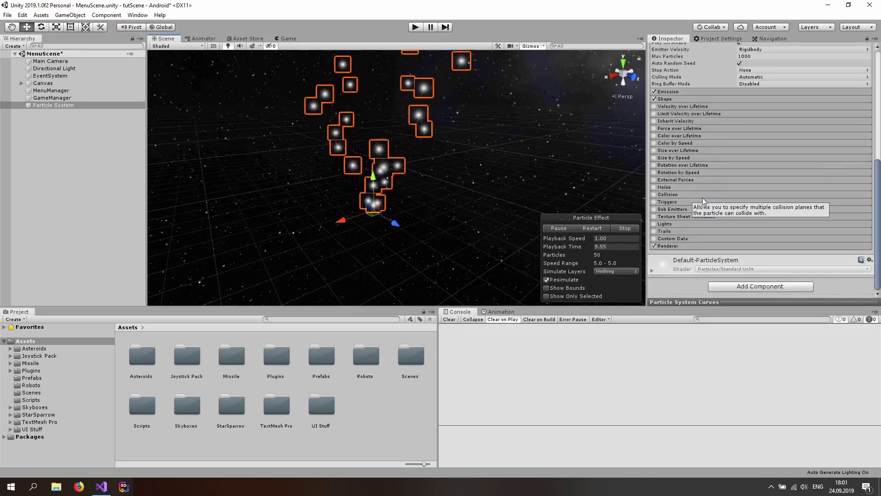
{"action": "scroll", "coordinate": [666, 246], "scroll_direction": "down", "scroll_amount": 5}
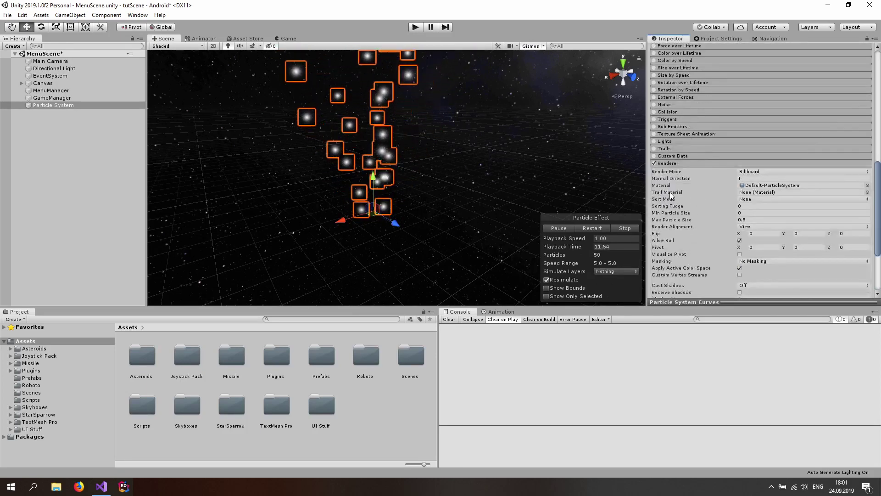
{"action": "left_click", "coordinate": [868, 186]}
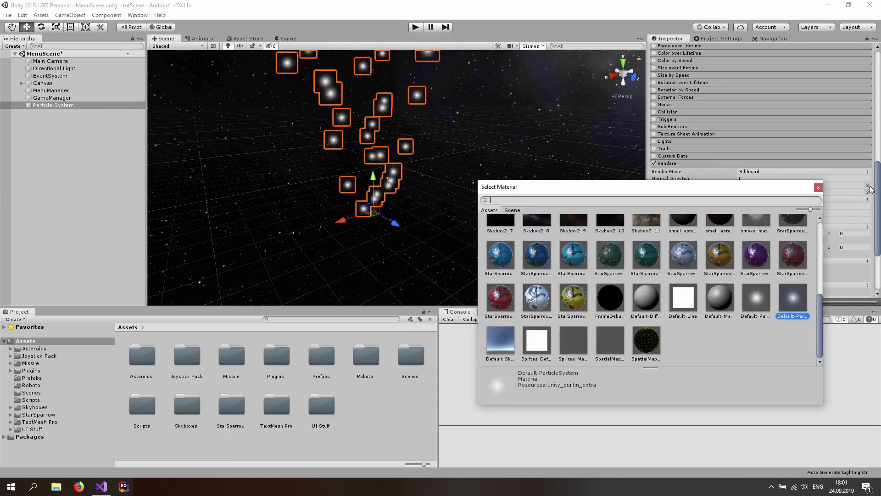
{"action": "scroll", "coordinate": [700, 329], "scroll_direction": "up", "scroll_amount": 2}
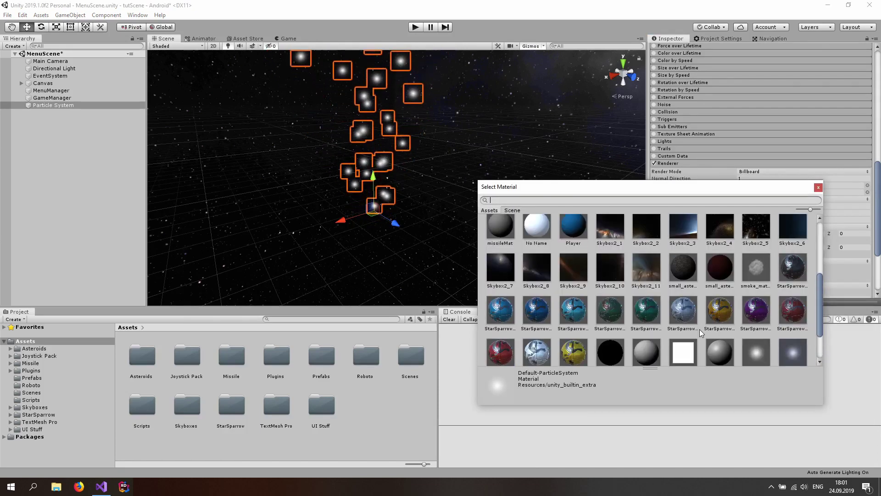
{"action": "double_click", "coordinate": [756, 266]}
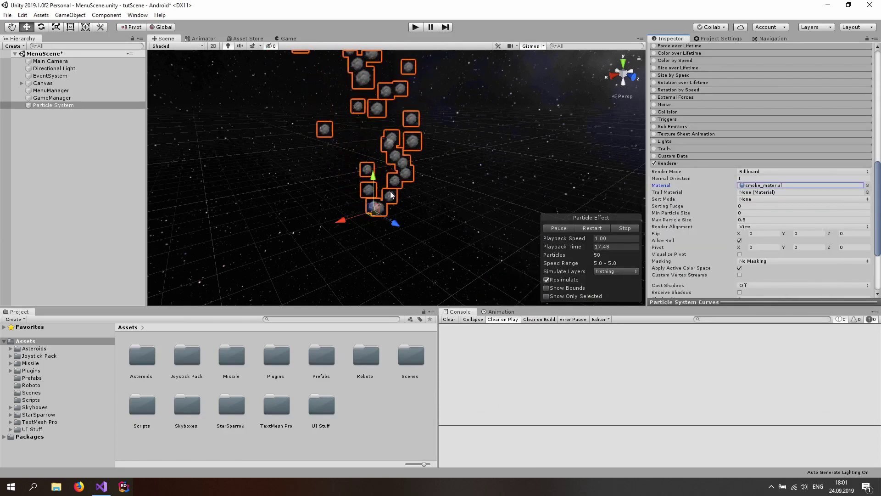
{"action": "left_click", "coordinate": [669, 164]}
{"action": "scroll", "coordinate": [718, 208], "scroll_direction": "up", "scroll_amount": 10}
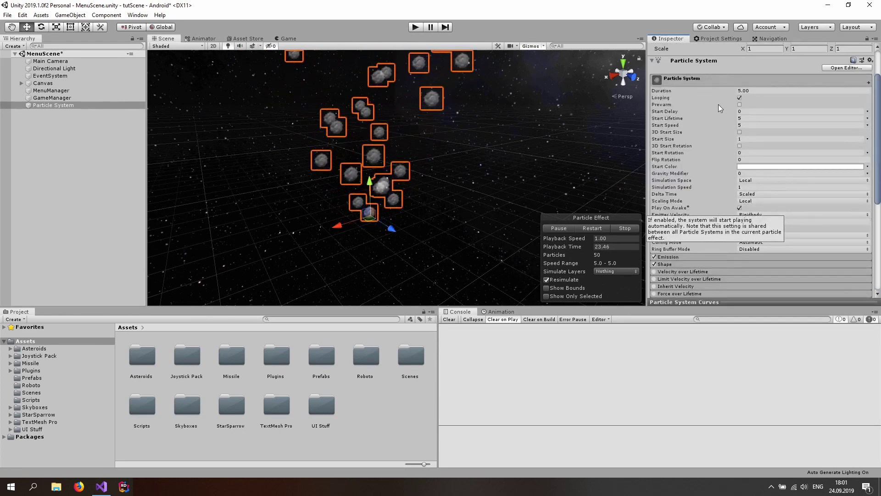
Set the particles' Start Color to orange FF9000.
{"action": "left_click", "coordinate": [772, 167]}
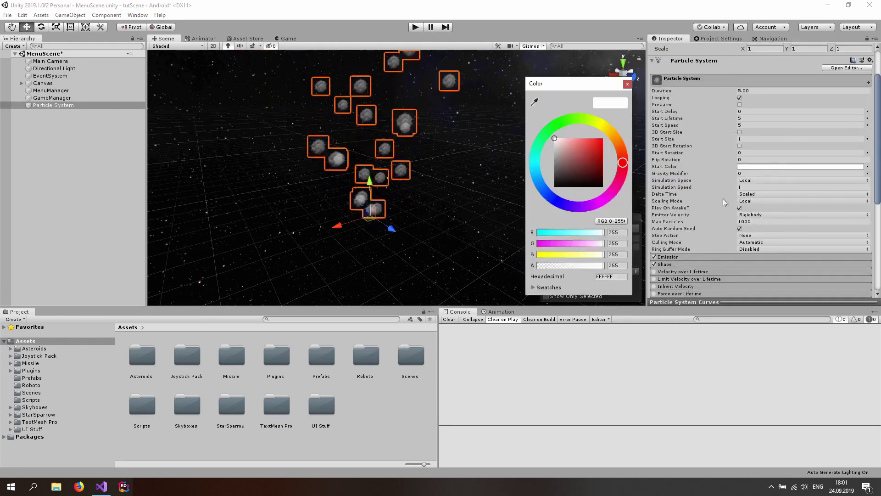
{"action": "left_click", "coordinate": [602, 138]}
{"action": "left_click", "coordinate": [616, 138]}
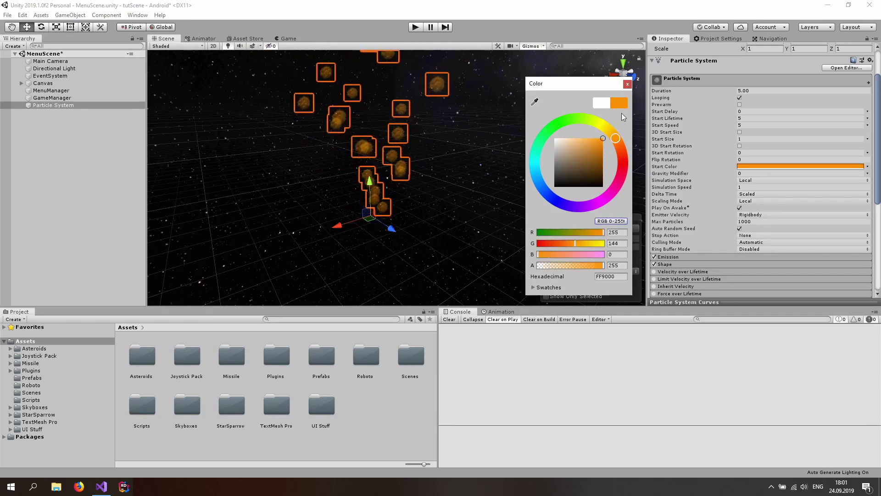
{"action": "left_click", "coordinate": [627, 84]}
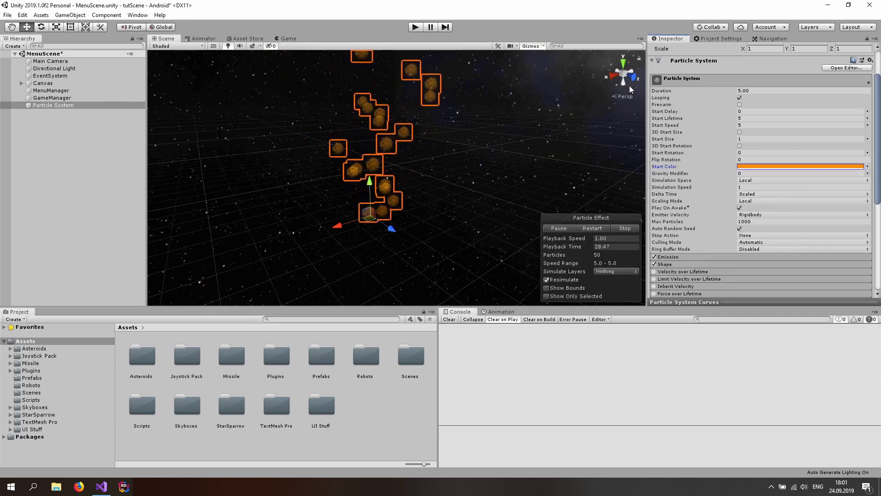
Change the emitter Shape from Cone to Sphere with Radius 0.5.
{"action": "left_click", "coordinate": [667, 265]}
{"action": "scroll", "coordinate": [668, 265], "scroll_direction": "down", "scroll_amount": 3}
{"action": "left_click", "coordinate": [756, 189]}
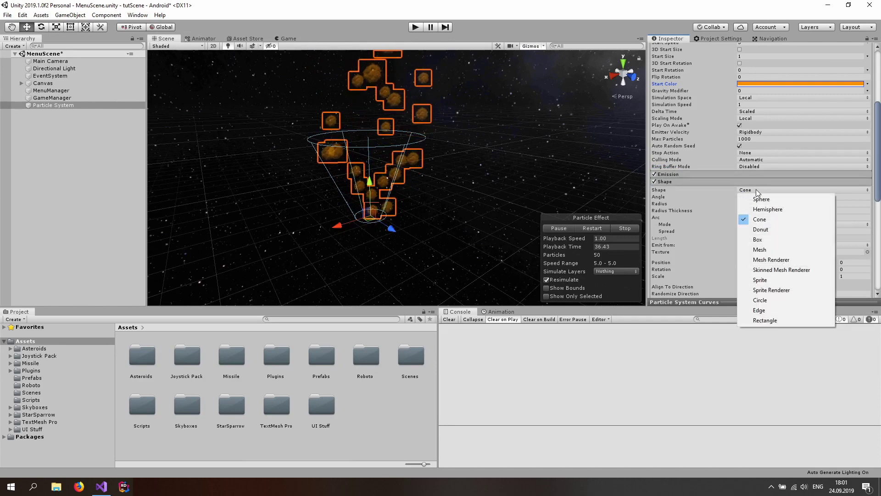
{"action": "left_click", "coordinate": [755, 199]}
{"action": "left_click", "coordinate": [758, 197]}
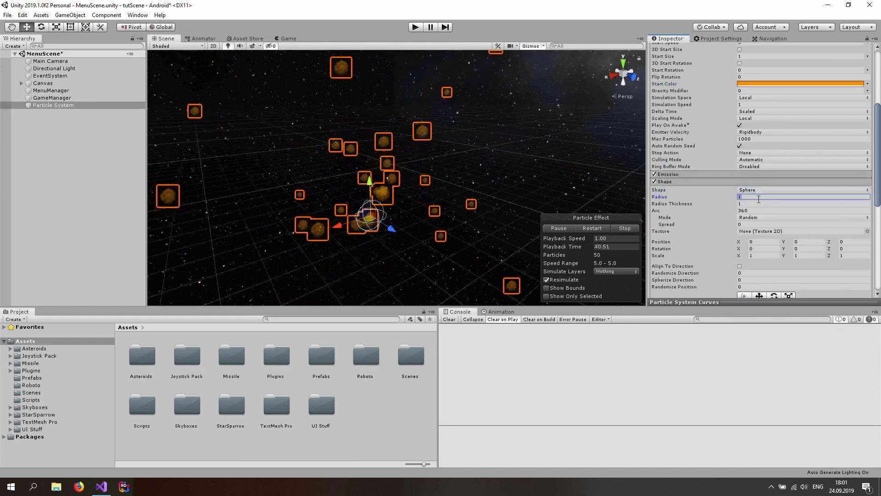
{"action": "type", "text": "0.5"}
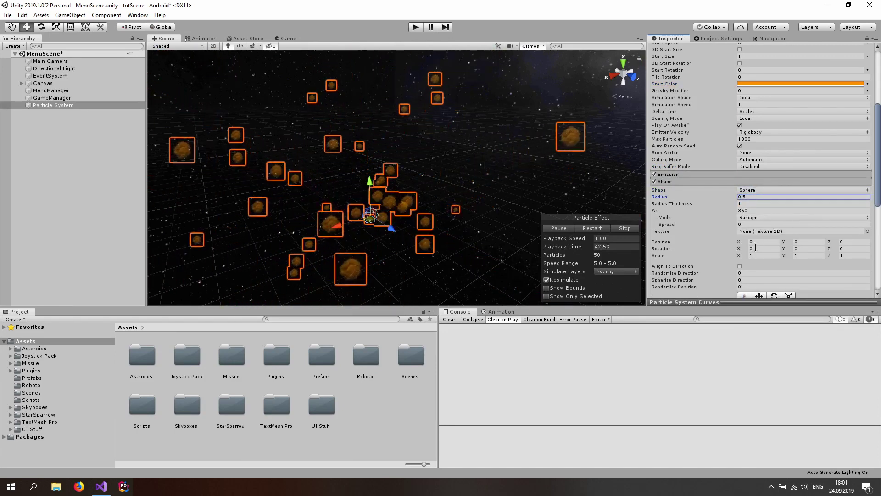
{"action": "left_click", "coordinate": [664, 182]}
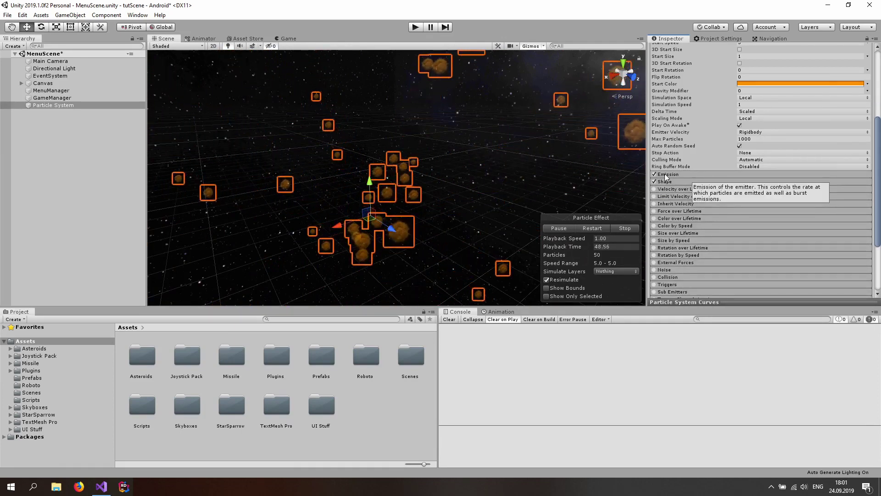
Set Emission Rate over Time to 0 and the burst Count to 40.
{"action": "left_click", "coordinate": [667, 175]}
{"action": "left_click", "coordinate": [753, 183]}
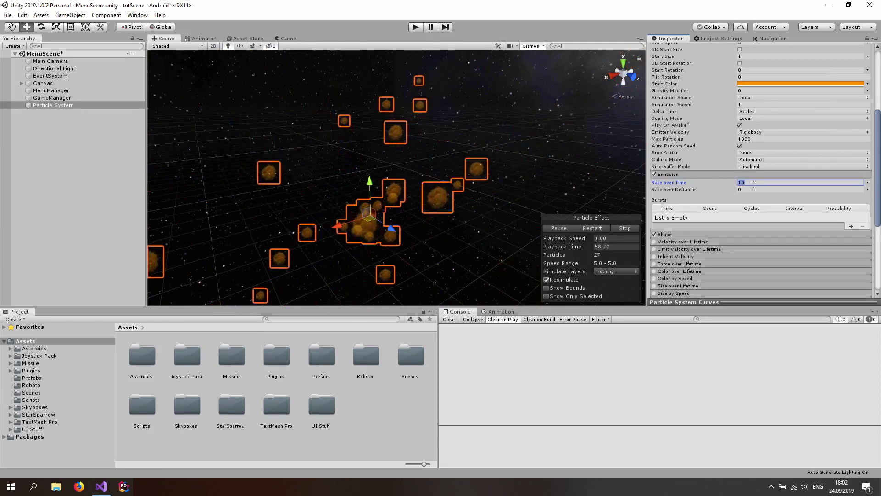
{"action": "type", "text": "0"}
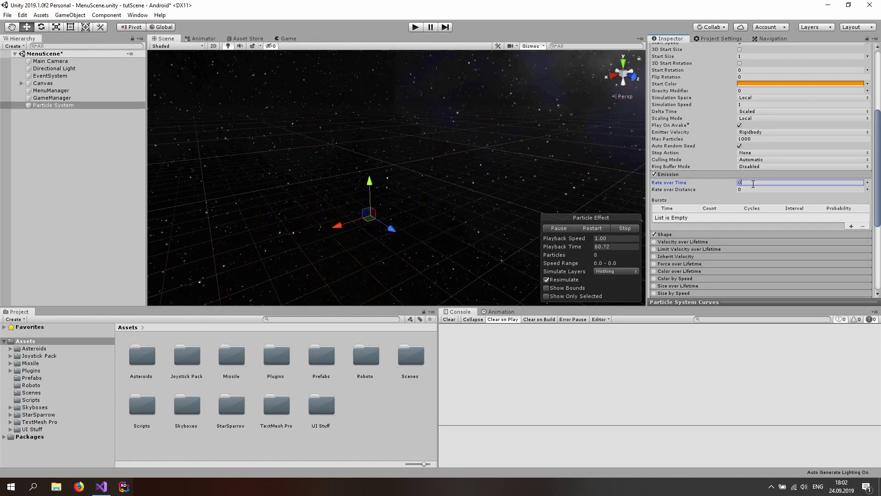
{"action": "left_click", "coordinate": [851, 226]}
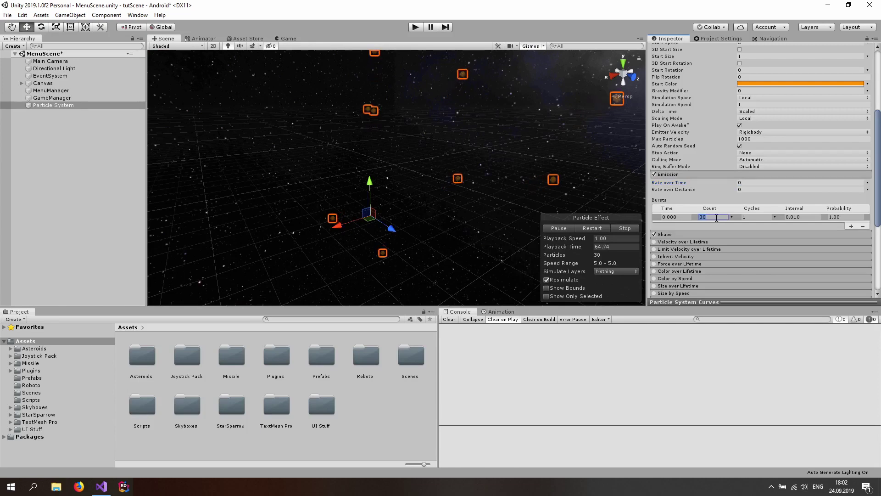
{"action": "type", "text": "40"}
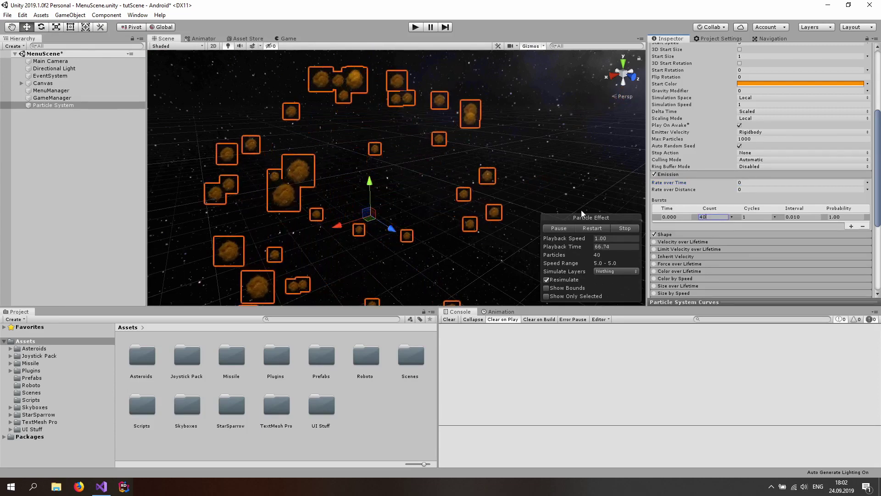
Restart the particle effect several times to preview the 40-particle burst.
{"action": "left_click", "coordinate": [588, 230]}
{"action": "left_click", "coordinate": [588, 226]}
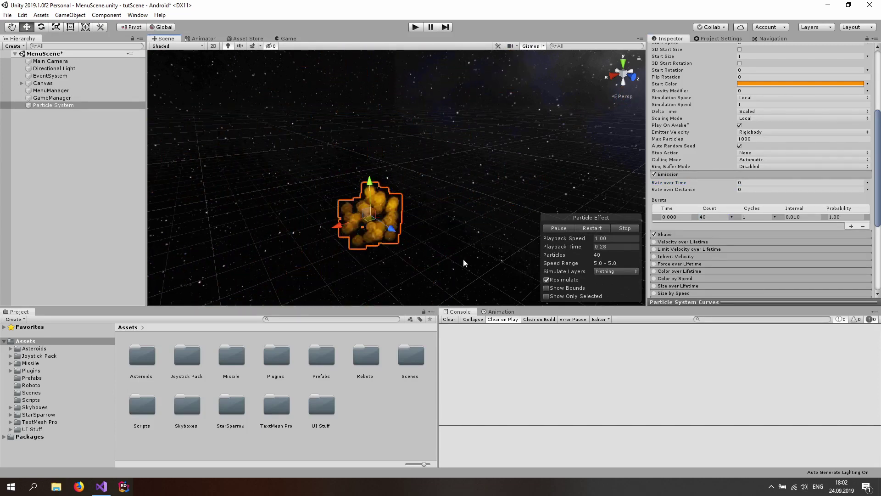
{"action": "left_click", "coordinate": [592, 228]}
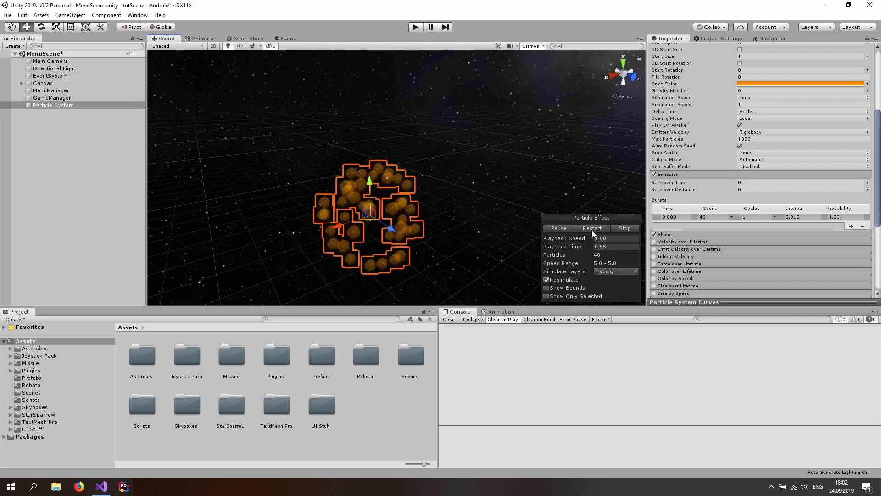
Enable Limit Velocity over Lifetime with Speed 0.5 and Dampen 0.4, and preview the slowed burst.
{"action": "left_click", "coordinate": [685, 250]}
{"action": "scroll", "coordinate": [709, 241], "scroll_direction": "down", "scroll_amount": 5}
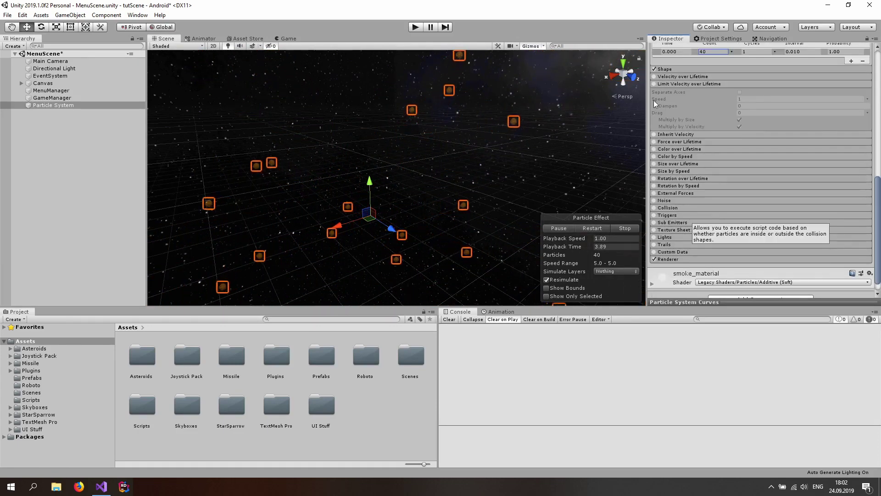
{"action": "left_click", "coordinate": [655, 85]}
{"action": "left_click", "coordinate": [751, 99]}
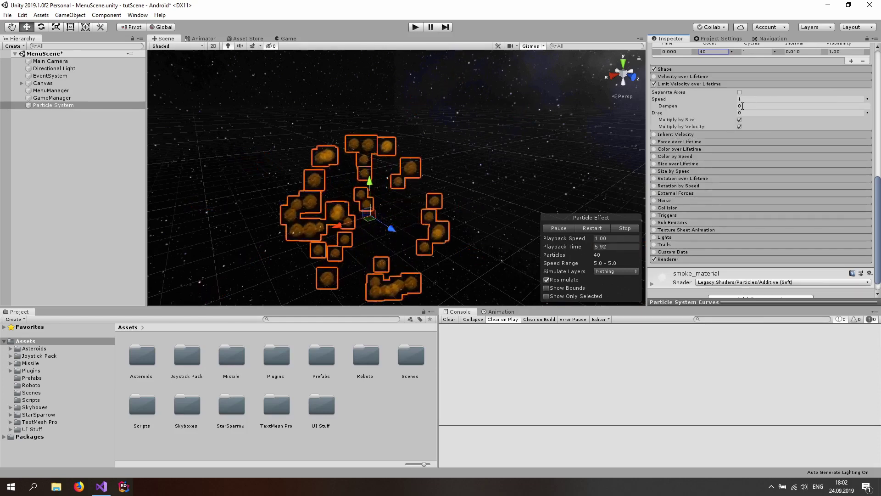
{"action": "type", "text": "0.5"}
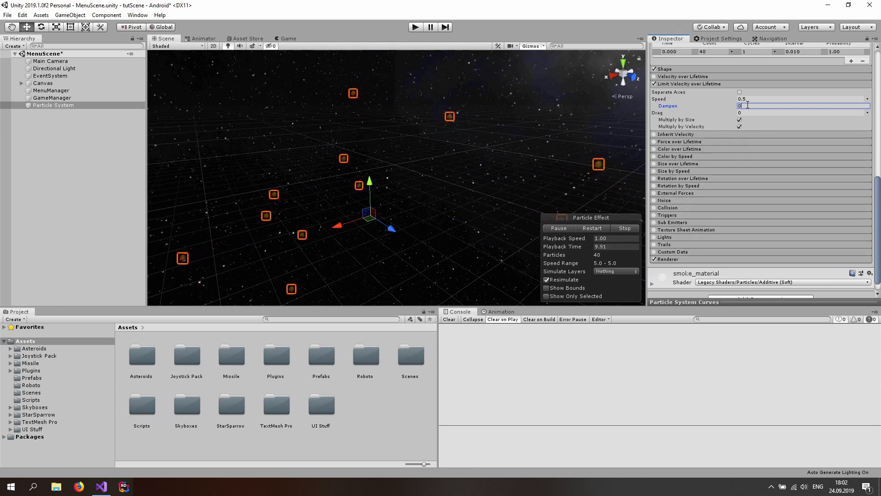
{"action": "key", "text": "Return"}
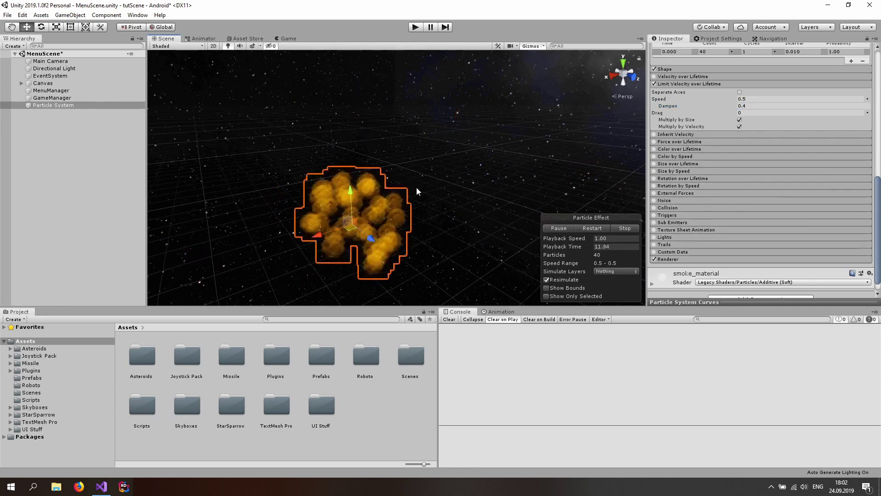
{"action": "left_click", "coordinate": [585, 227]}
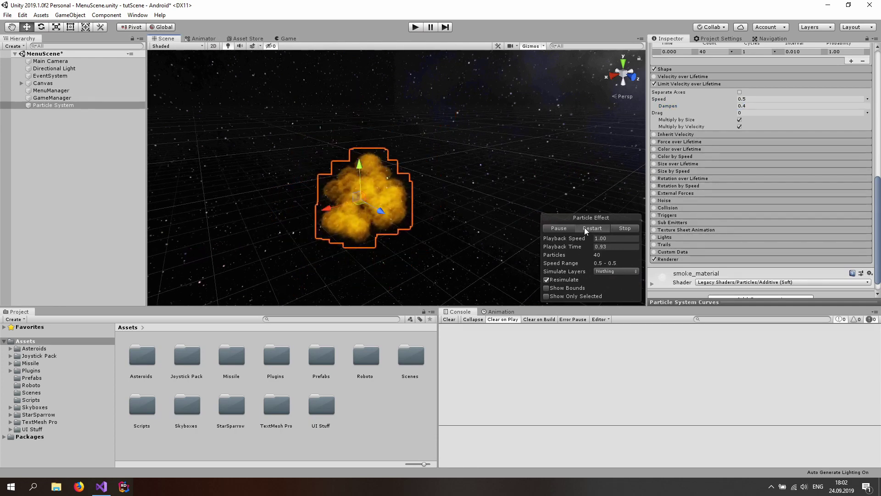
{"action": "left_click", "coordinate": [585, 227]}
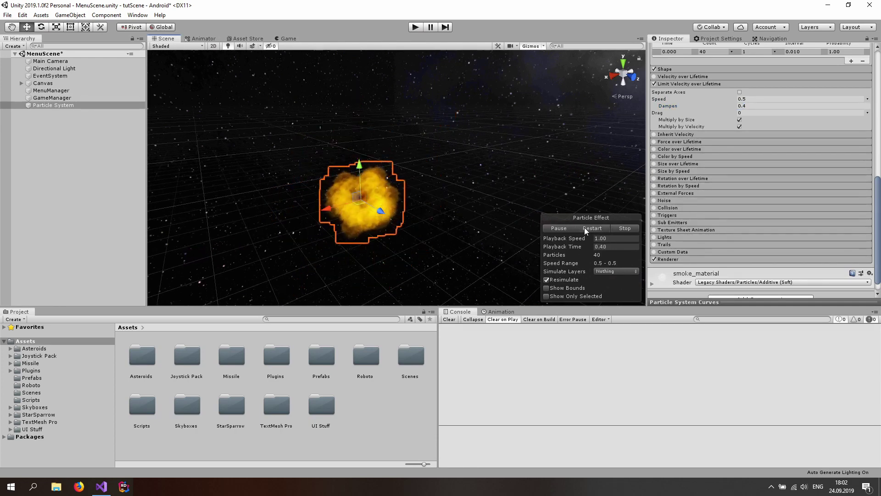
{"action": "left_click", "coordinate": [694, 84]}
{"action": "scroll", "coordinate": [721, 159], "scroll_direction": "up", "scroll_amount": 10}
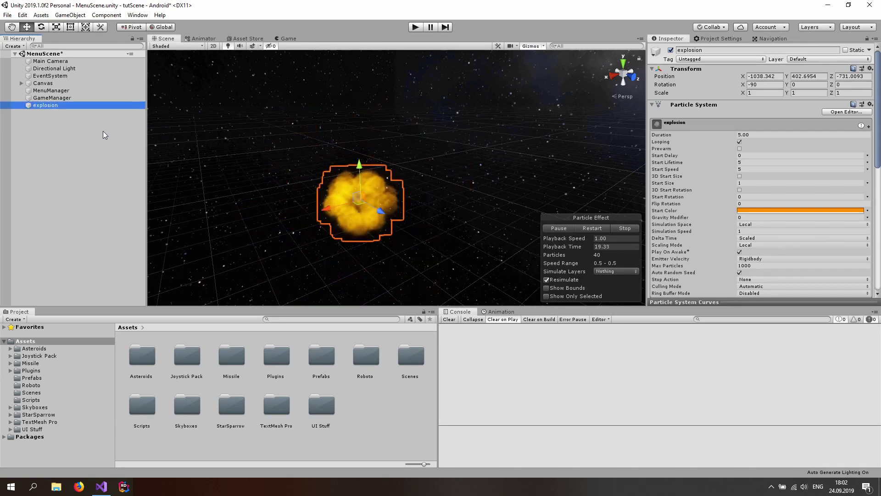
Reselect the renamed explosion object and collapse then re-expand its main module settings.
{"action": "left_click", "coordinate": [103, 130]}
{"action": "left_click", "coordinate": [92, 105]}
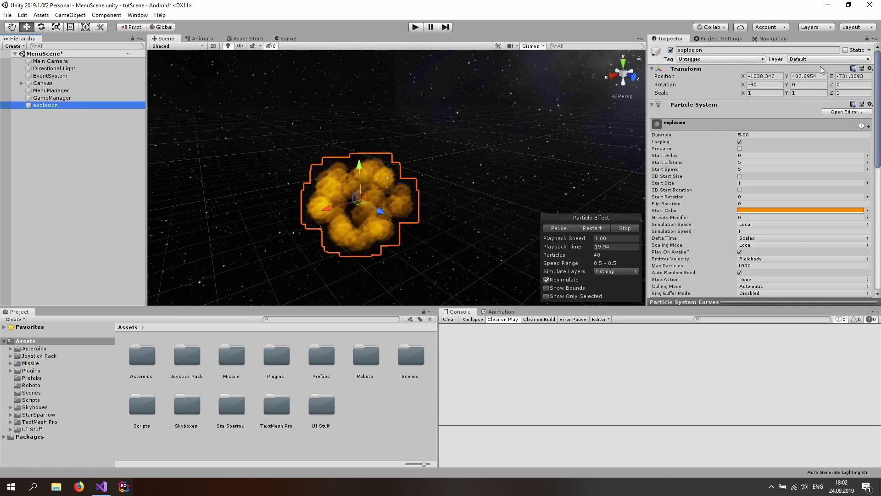
{"action": "left_click", "coordinate": [674, 122]}
{"action": "left_click", "coordinate": [674, 122]}
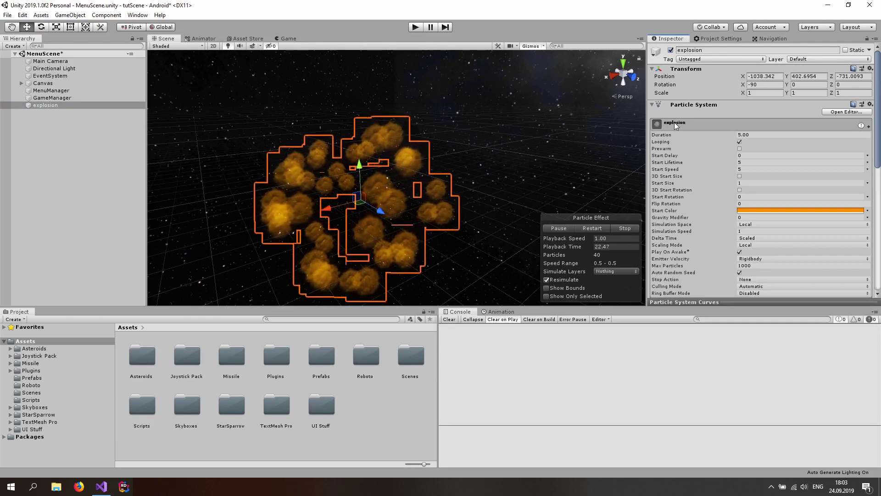
{"action": "scroll", "coordinate": [695, 124], "scroll_direction": "down", "scroll_amount": 3}
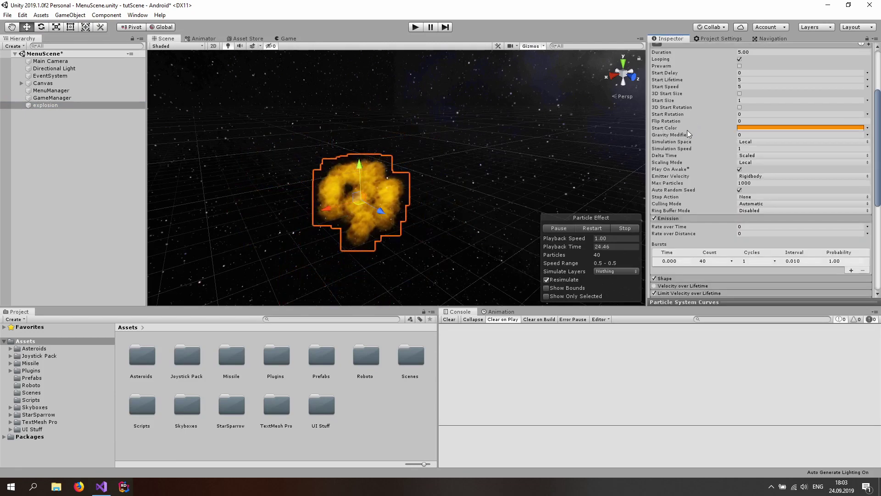
Set the explosion's Duration to 1 and replay it.
{"action": "scroll", "coordinate": [761, 104], "scroll_direction": "up", "scroll_amount": 3}
{"action": "left_click", "coordinate": [763, 135]}
{"action": "type", "text": "1"}
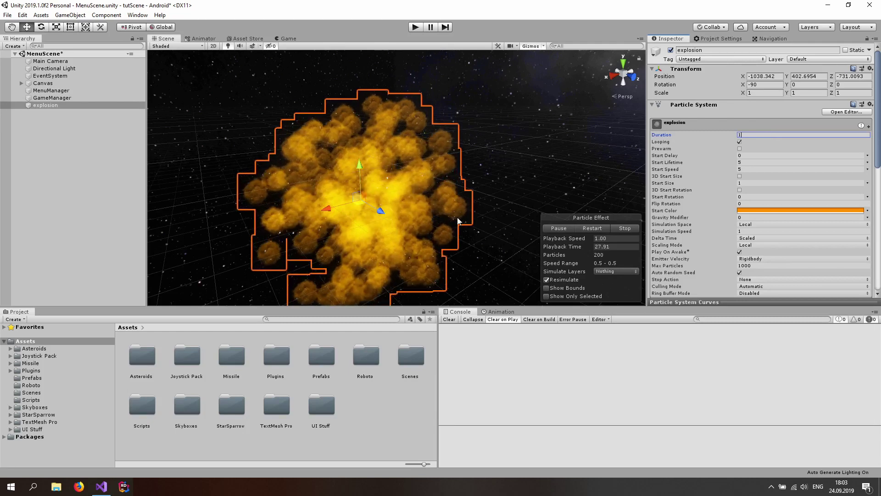
{"action": "left_click", "coordinate": [592, 227]}
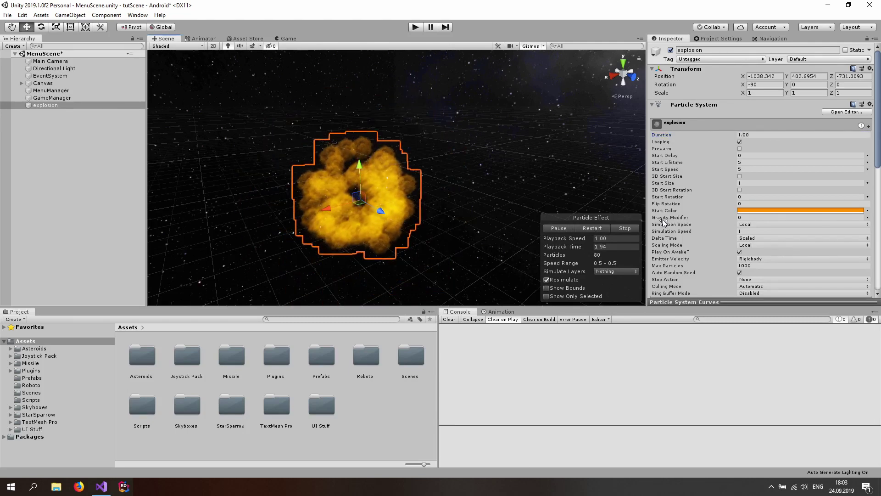
Set the particles' Start Lifetime to 2.
{"action": "left_click", "coordinate": [753, 162]}
{"action": "type", "text": "2"}
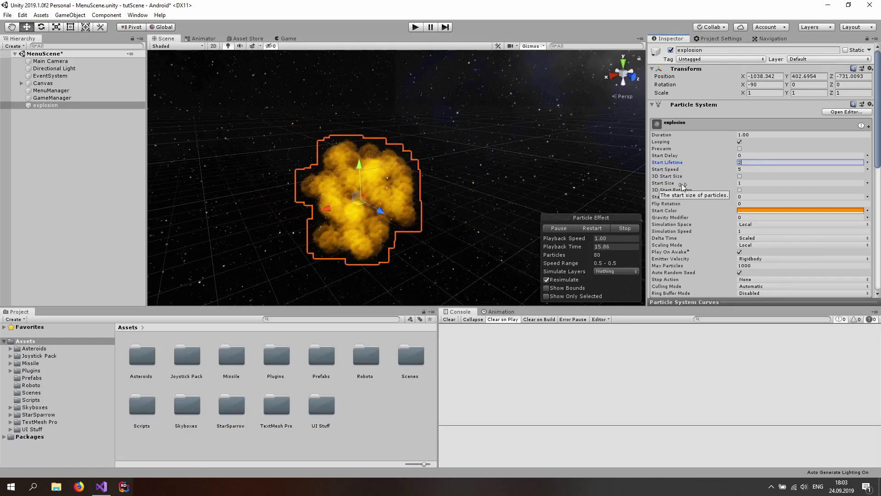
{"action": "left_click", "coordinate": [854, 184]}
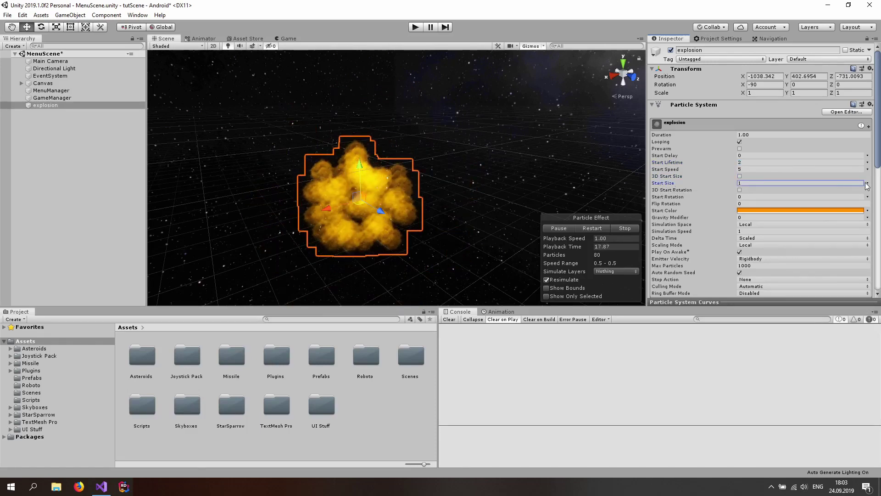
{"action": "left_click", "coordinate": [867, 182]}
Make Start Size random between two constants, 0.5 to 1.
{"action": "left_click", "coordinate": [819, 211]}
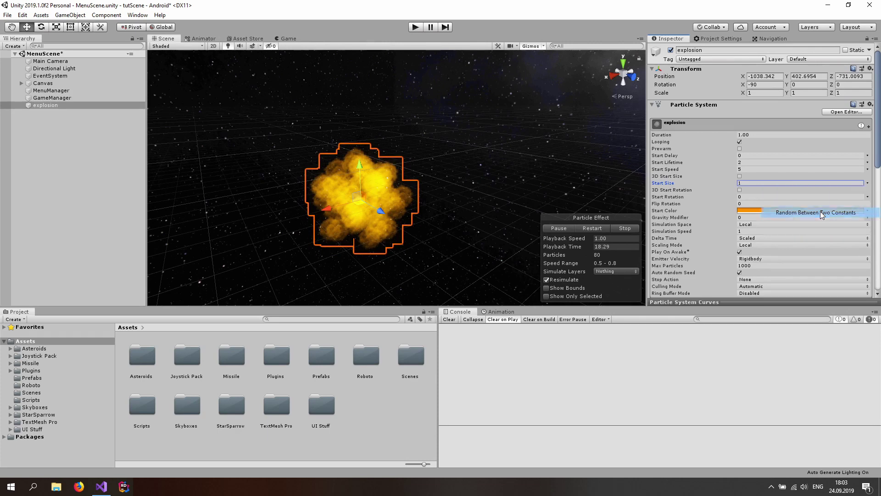
{"action": "left_click", "coordinate": [751, 184]}
{"action": "type", "text": "0.5"}
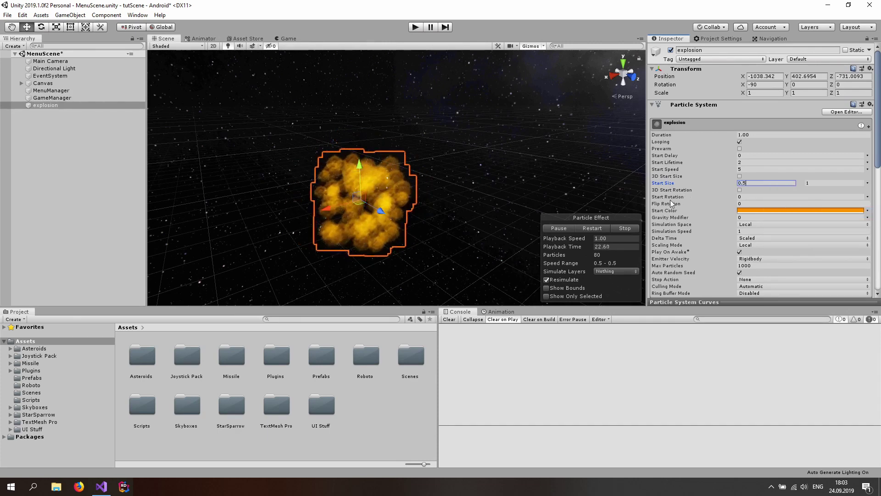
Make Start Rotation random between 0 and 360 and replay the explosion.
{"action": "left_click", "coordinate": [867, 197]}
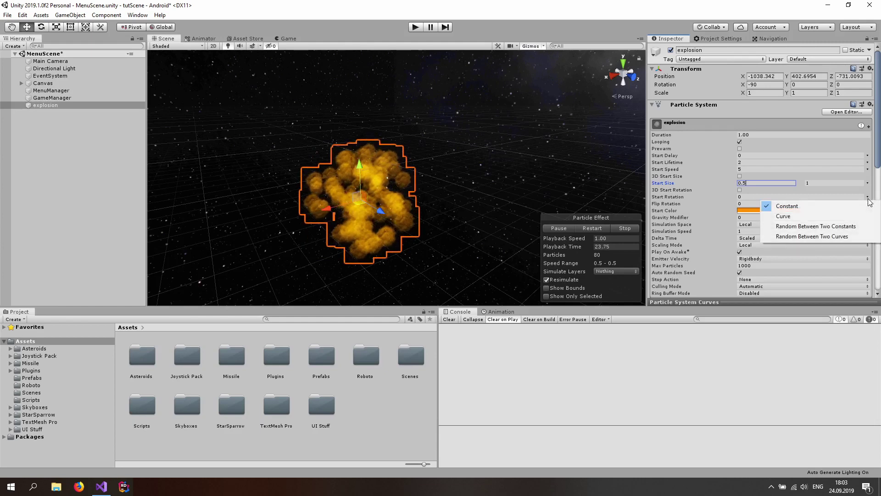
{"action": "left_click", "coordinate": [832, 226]}
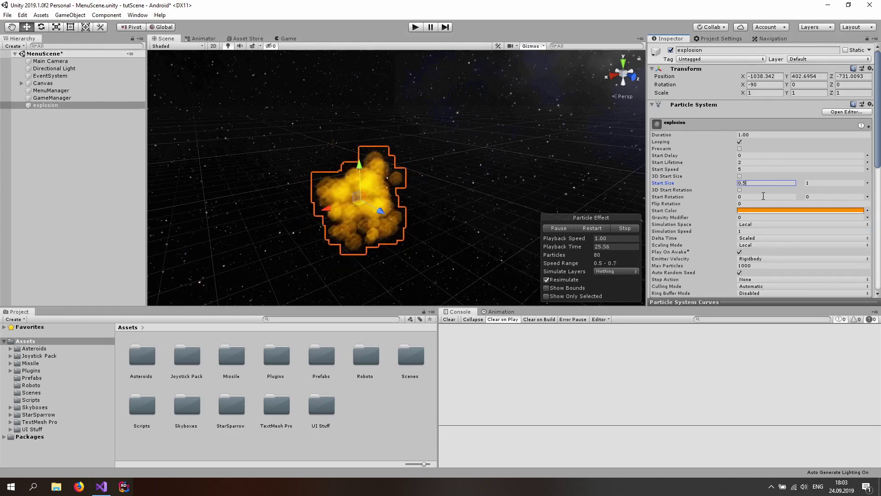
{"action": "left_click", "coordinate": [767, 196]}
{"action": "left_click", "coordinate": [807, 197]}
{"action": "type", "text": "360"}
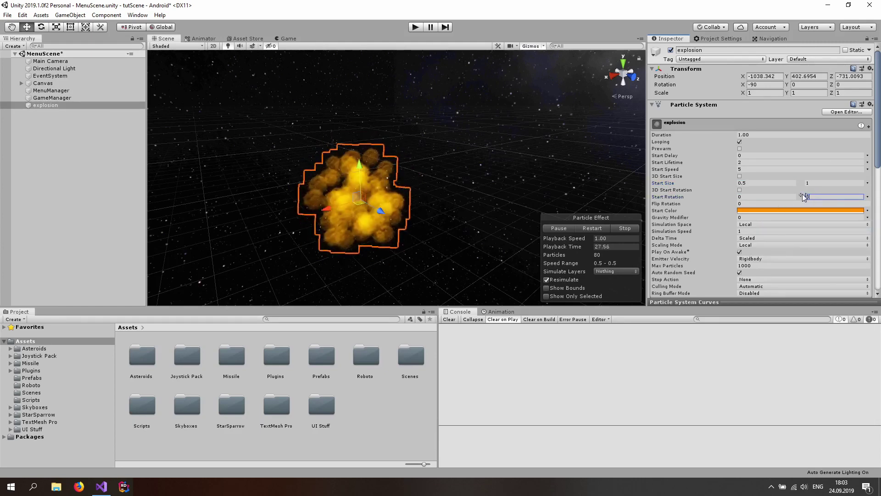
{"action": "left_click", "coordinate": [588, 230]}
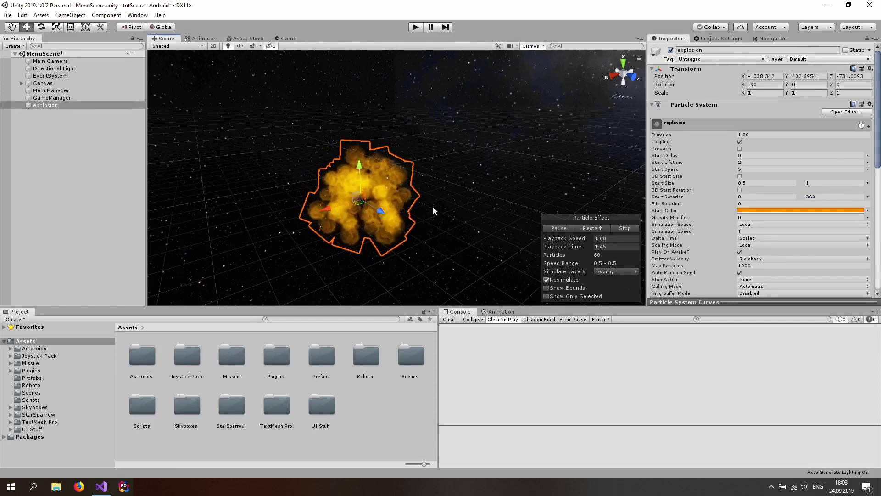
Turn off Looping, replay the one-shot explosion, and open the Prefabs folder.
{"action": "left_click", "coordinate": [740, 142]}
{"action": "left_click", "coordinate": [593, 227]}
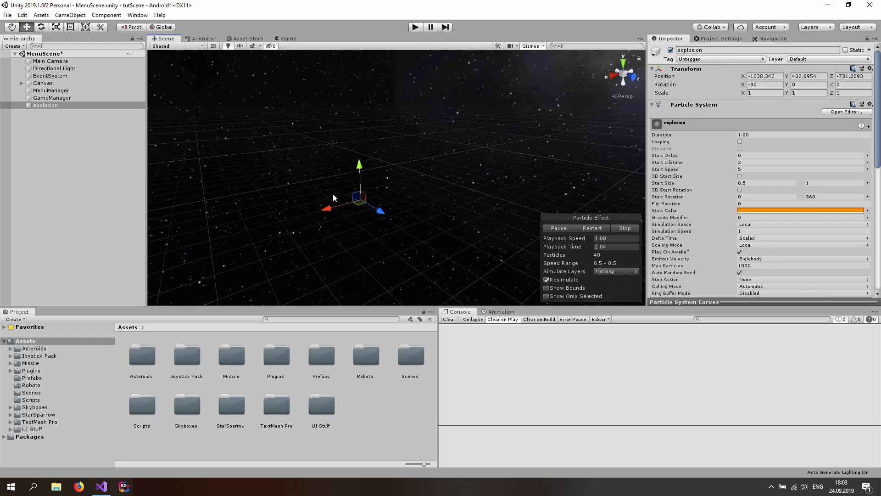
{"action": "left_click", "coordinate": [38, 379]}
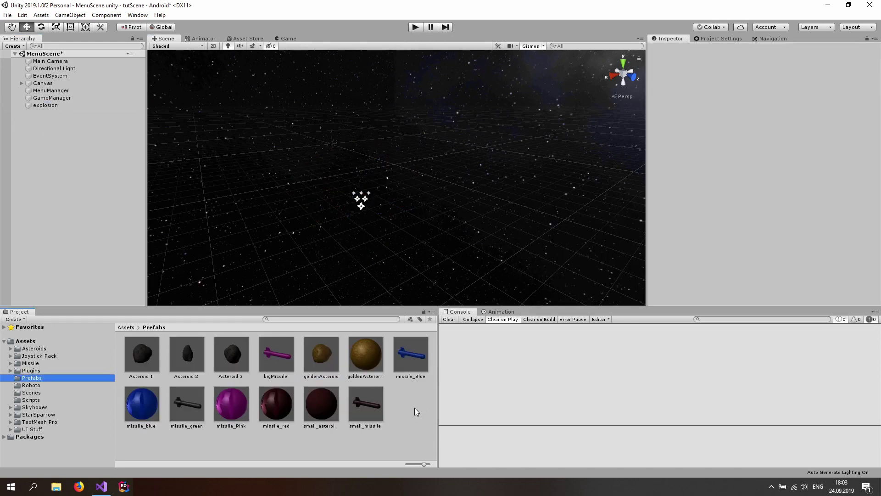
Save explosion as a prefab in Assets/Prefabs, delete it from the scene, and open AsteroidController.cs.
{"action": "left_click_drag", "start_coordinate": [414, 408], "coordinate": [414, 408]}
{"action": "left_click", "coordinate": [56, 104]}
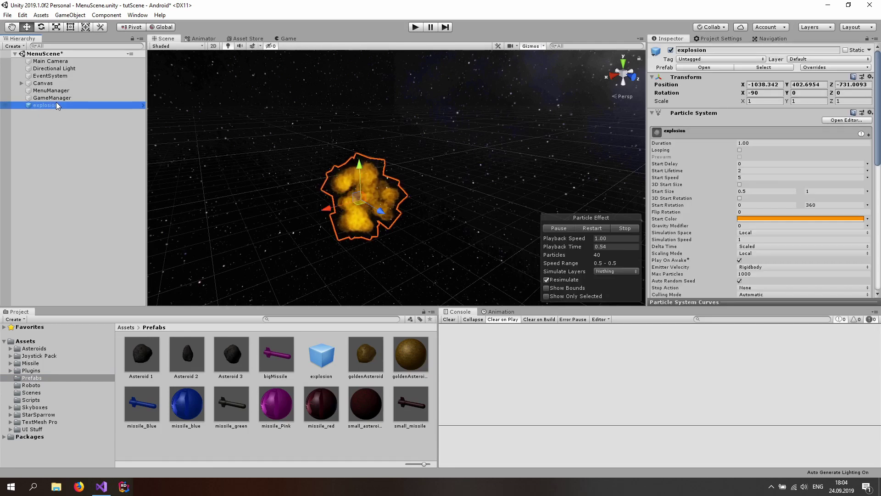
{"action": "key", "text": "Delete"}
{"action": "left_click", "coordinate": [156, 361]}
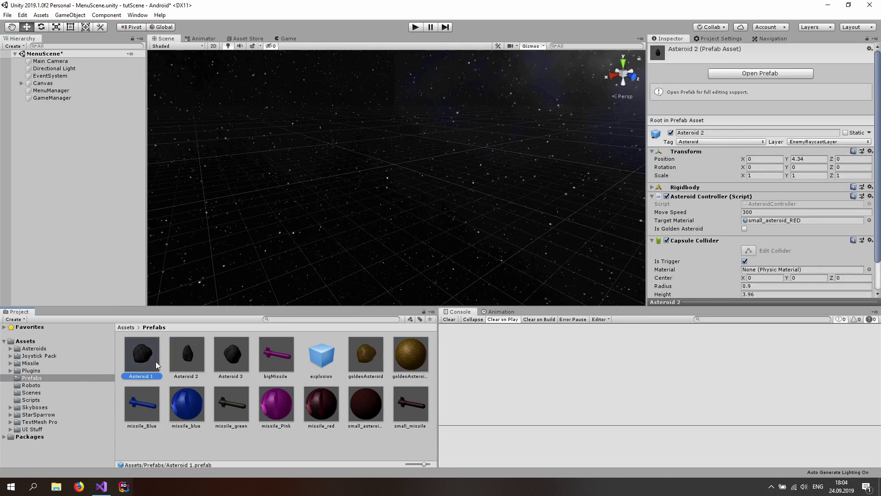
{"action": "double_click", "coordinate": [769, 204]}
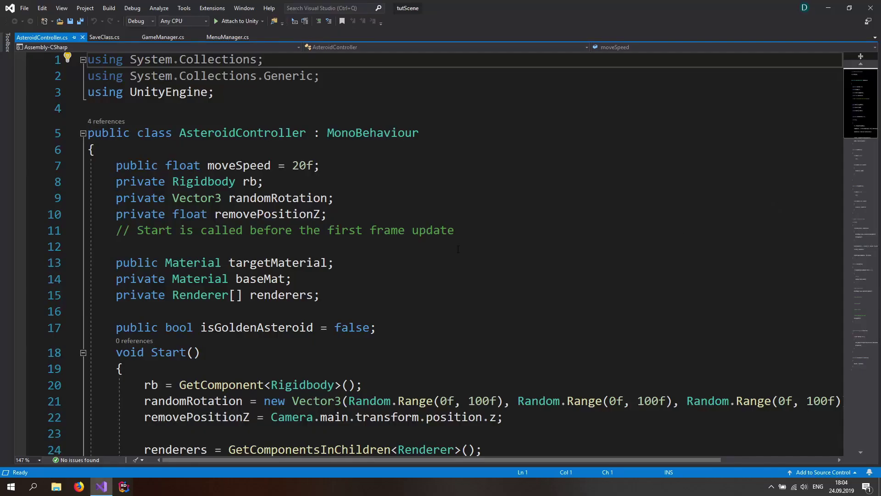
Add a 'public ParticleSystem explosion;' field below isGoldenAsteroid and save.
{"action": "scroll", "coordinate": [396, 249], "scroll_direction": "down", "scroll_amount": 1}
{"action": "left_click", "coordinate": [388, 280]}
{"action": "key", "text": "Return"}
{"action": "key", "text": "Return"}
{"action": "type", "text": "public "}
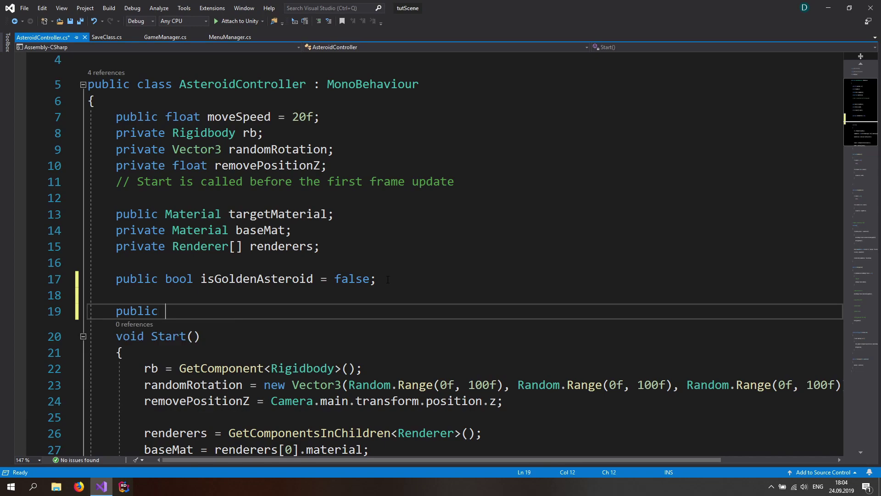
{"action": "type", "text": "ParticleSystem e"}
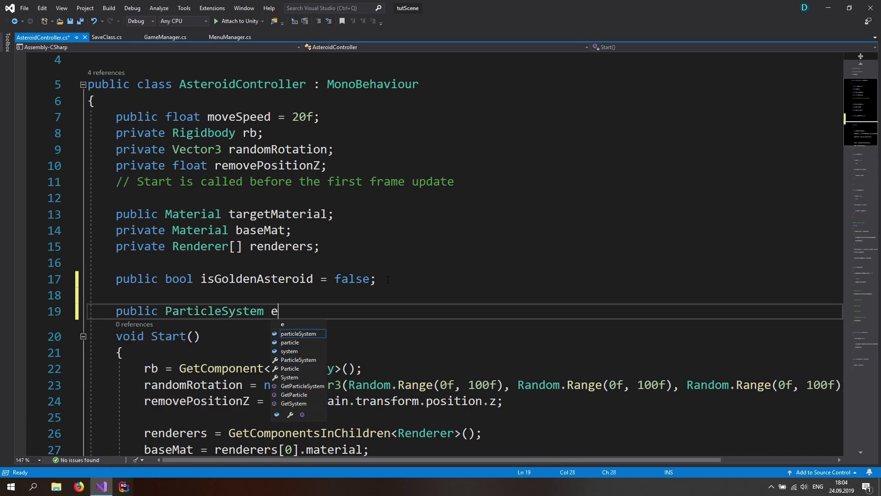
{"action": "type", "text": "xplosion;"}
{"action": "key", "text": "ctrl+s"}
In DestroyAsteroid, instantiate explosion at transform.position with Quaternion.identity under the particle effect comment.
{"action": "left_click", "coordinate": [292, 311]}
{"action": "scroll", "coordinate": [291, 294], "scroll_direction": "down", "scroll_amount": 20}
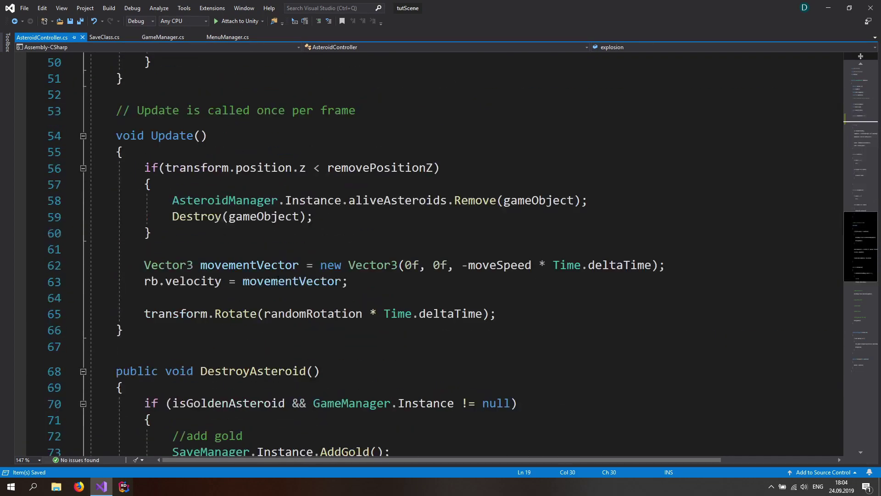
{"action": "scroll", "coordinate": [288, 275], "scroll_direction": "up", "scroll_amount": 6}
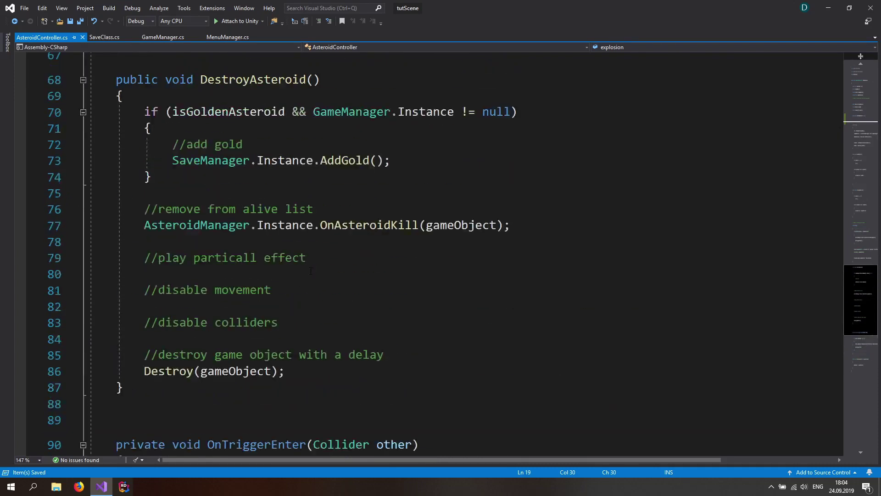
{"action": "left_click", "coordinate": [218, 272]}
{"action": "key", "text": "Return"}
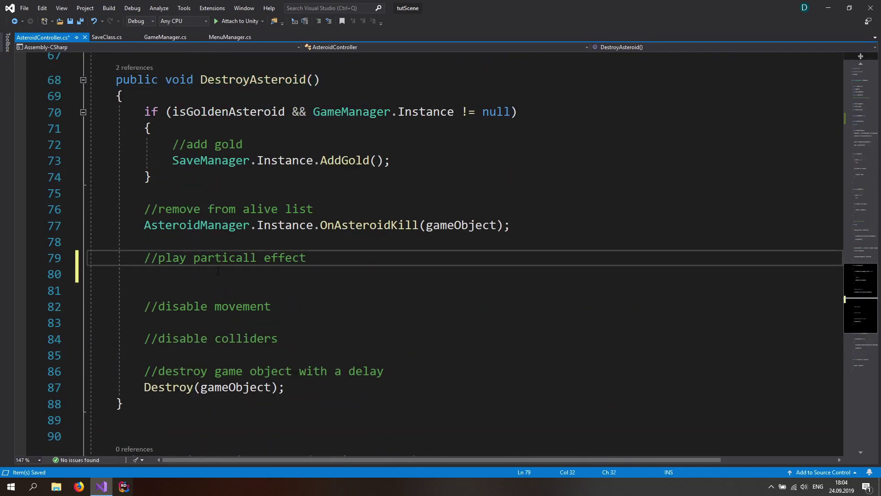
{"action": "left_click", "coordinate": [302, 268]}
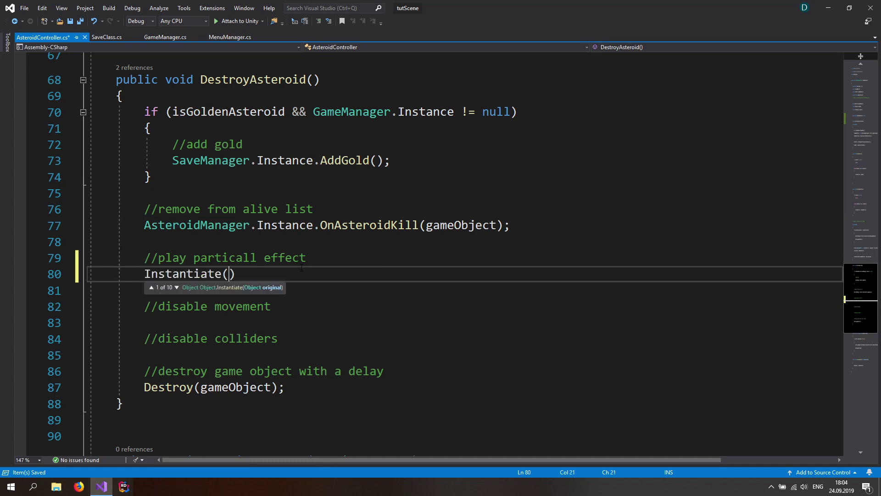
{"action": "type", "text": "explosion,"}
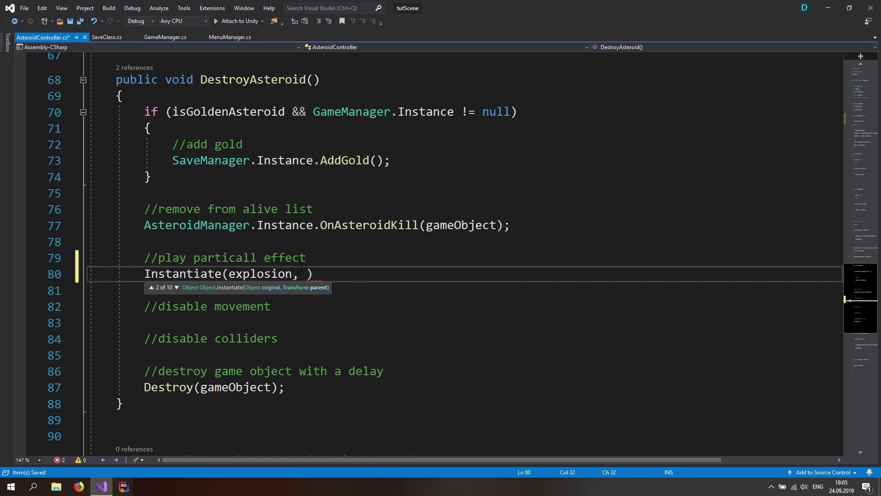
{"action": "type", "text": " transform.position"}
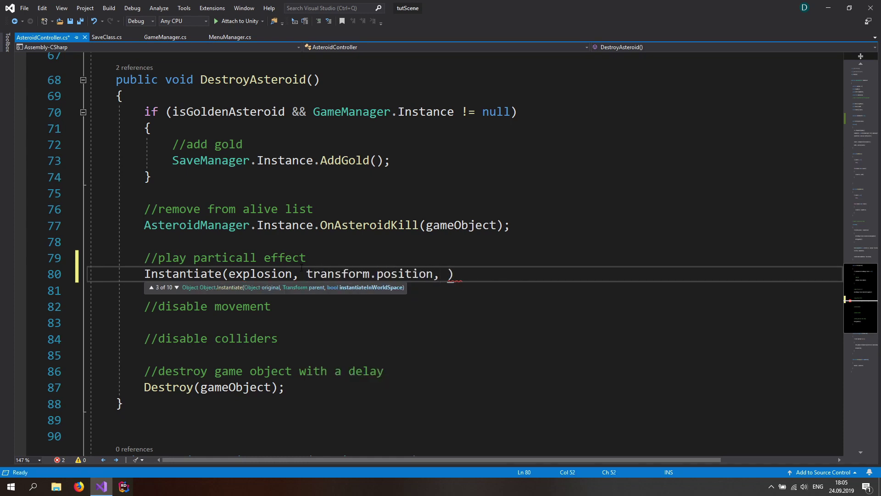
{"action": "type", "text": ", Quaternion.identity"}
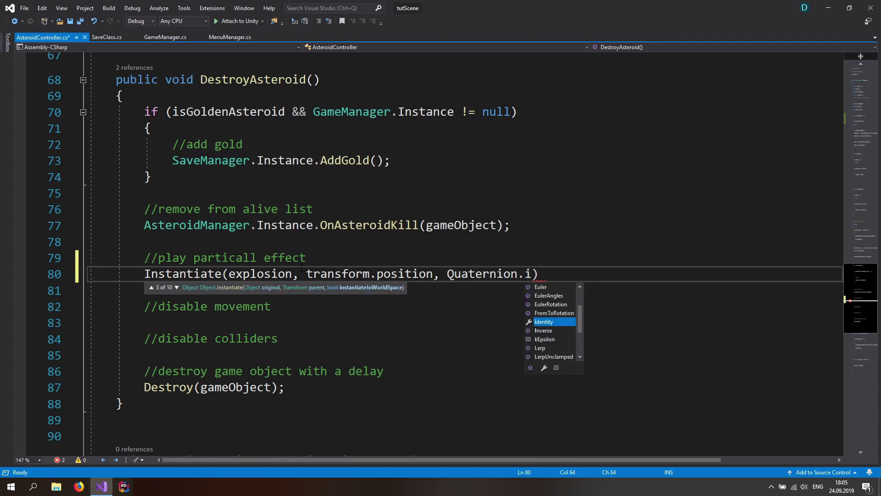
{"action": "type", "text": ")"}
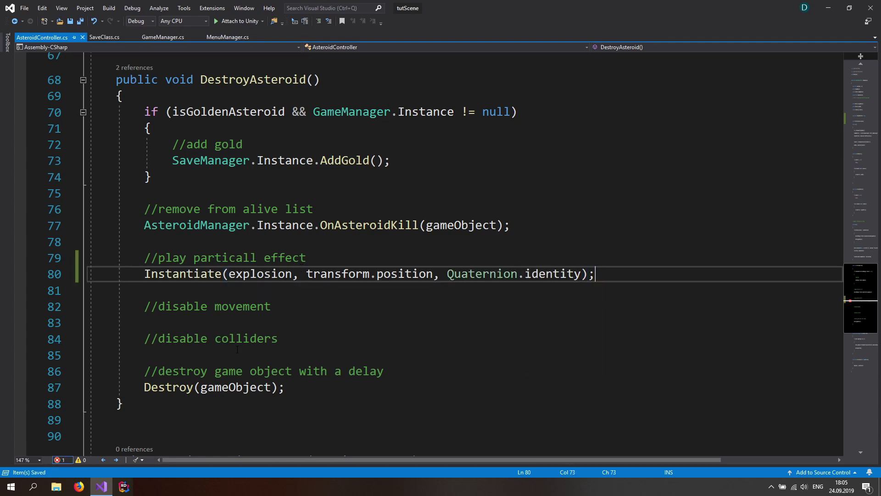
Delete the disable movement and disable colliders comments, save the script, and return to Unity.
{"action": "left_click_drag", "start_coordinate": [310, 340], "coordinate": [91, 308]}
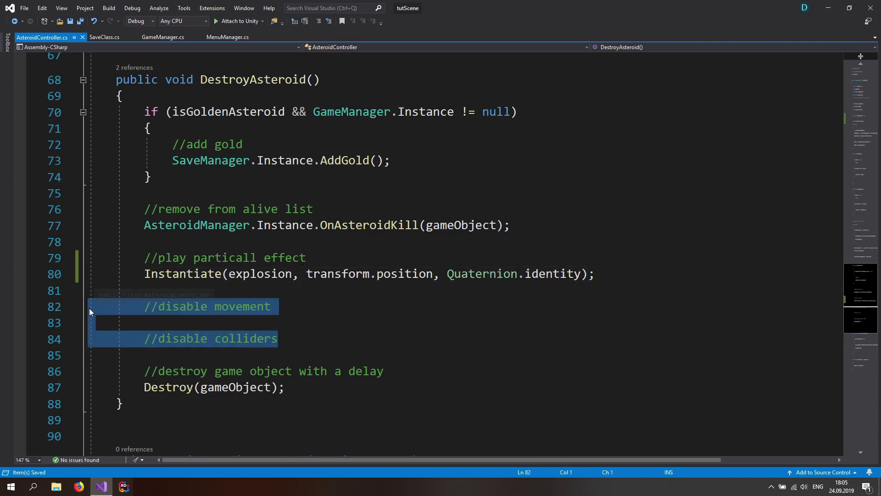
{"action": "key", "text": "BackSpace"}
{"action": "key", "text": "BackSpace"}
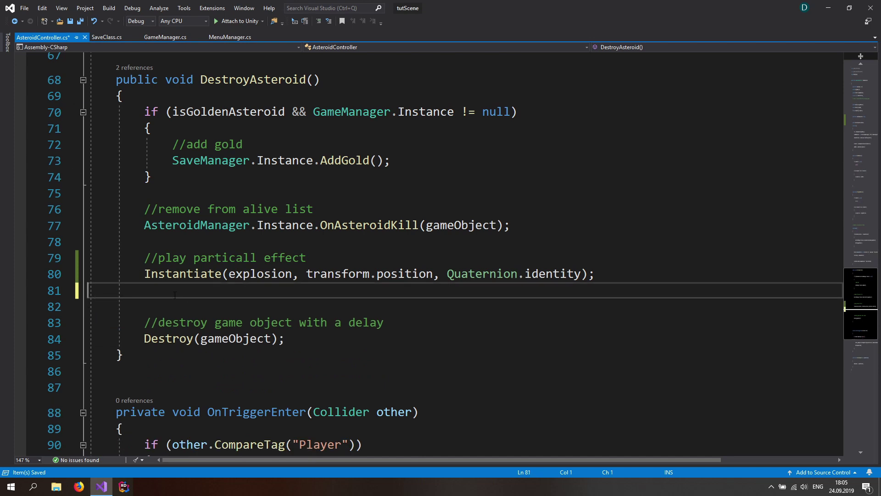
{"action": "key", "text": "BackSpace"}
{"action": "key", "text": "ctrl+s"}
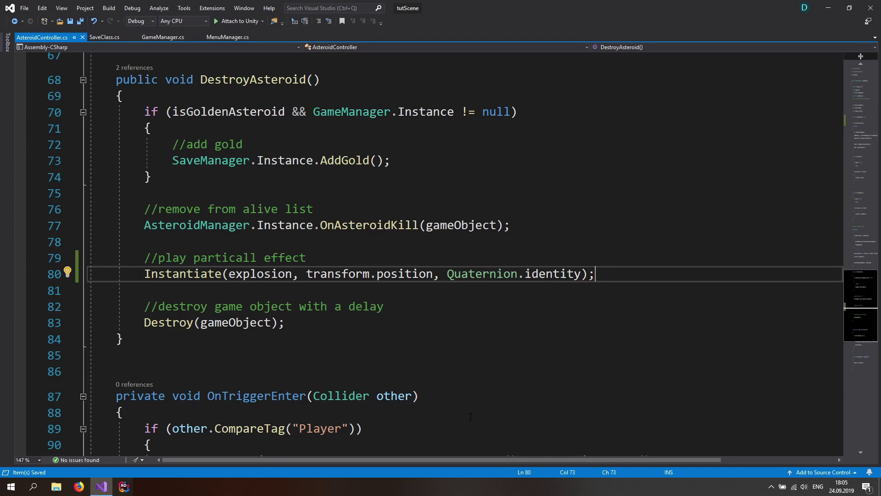
{"action": "key", "text": "alt+Tab"}
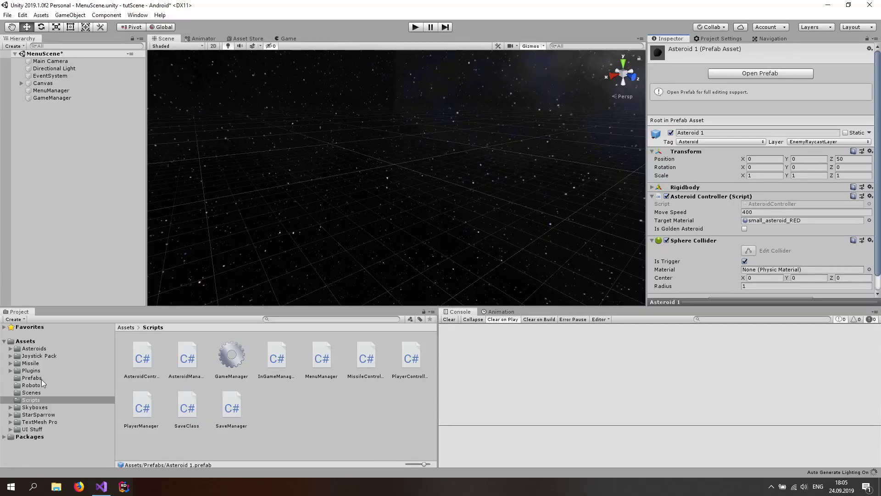
Assign the explosion prefab to the Explosion field of the Asteroid 3 and goldenAsteroid prefabs.
{"action": "left_click", "coordinate": [32, 378]}
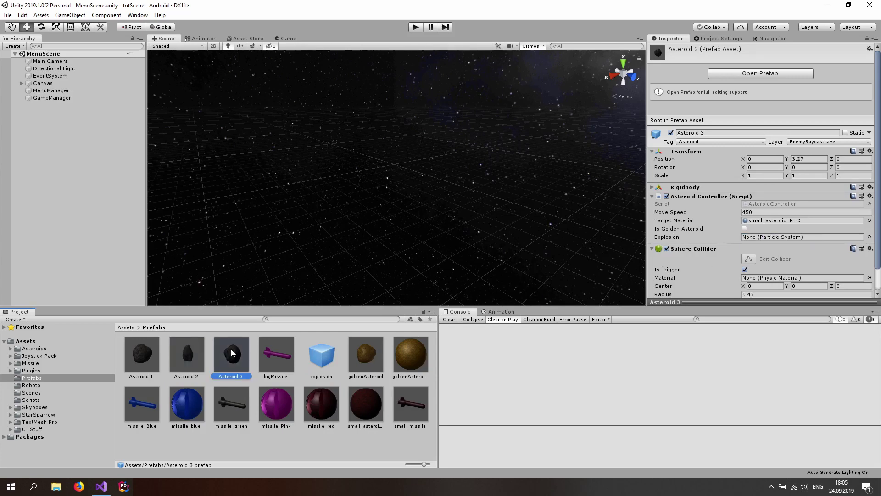
{"action": "left_click_drag", "start_coordinate": [753, 242], "coordinate": [755, 239]}
{"action": "left_click", "coordinate": [366, 354]}
{"action": "left_click_drag", "start_coordinate": [318, 362], "coordinate": [793, 240]}
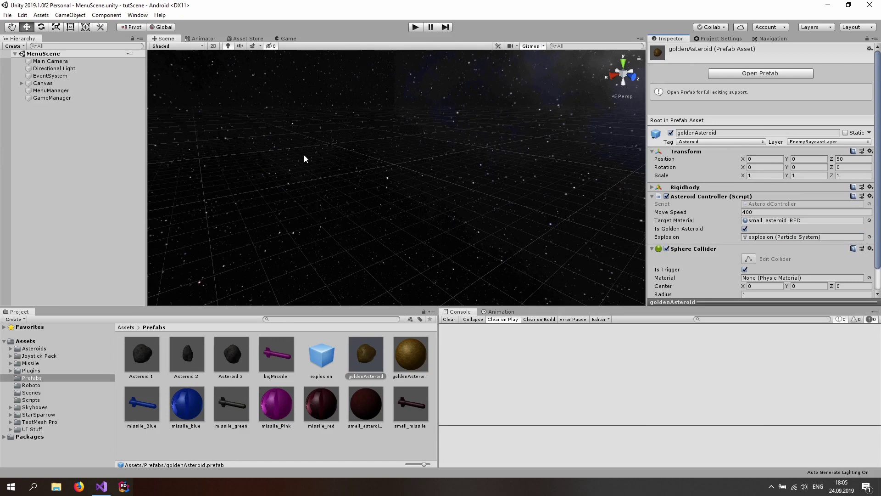
Enter play mode in the Game view and start Level 1 from the main menu.
{"action": "left_click", "coordinate": [289, 38]}
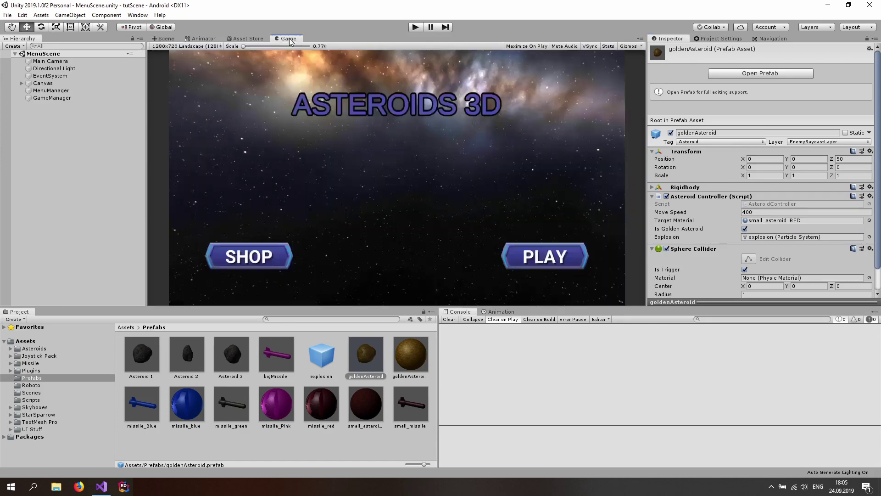
{"action": "left_click", "coordinate": [415, 27]}
{"action": "left_click", "coordinate": [528, 256]}
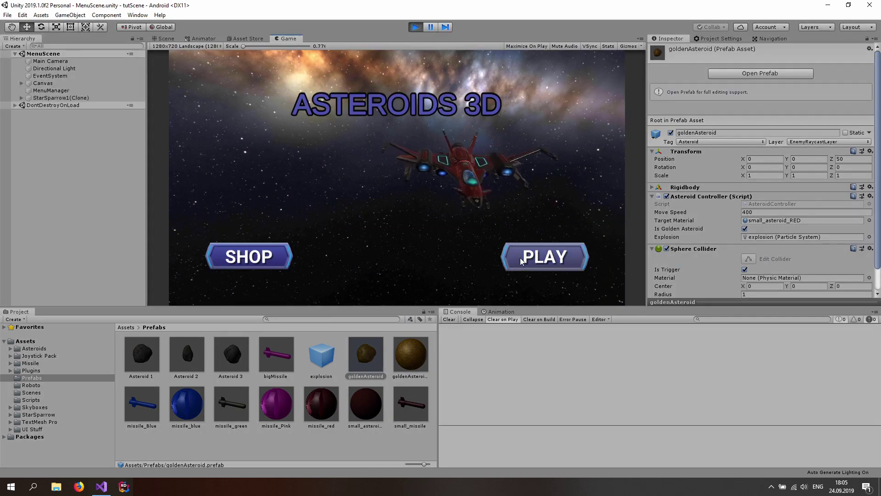
{"action": "left_click", "coordinate": [216, 151]}
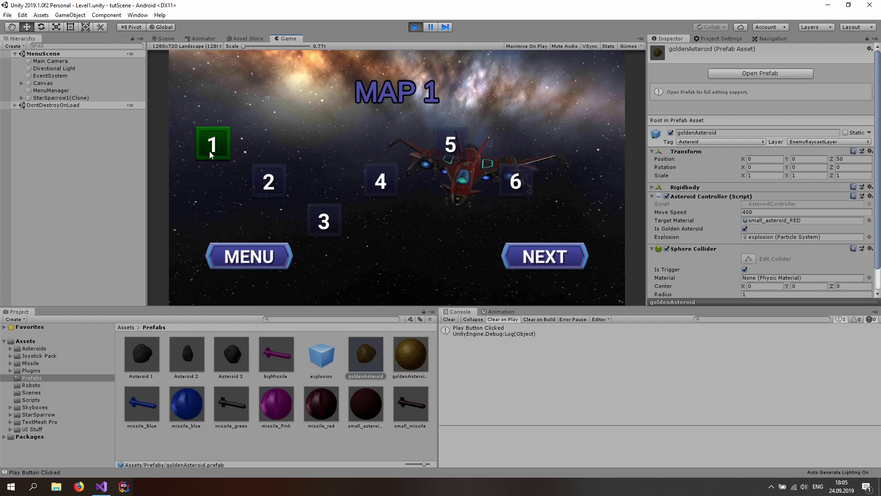
Steer the ship up and right with the joystick while firing missiles at the asteroids.
{"action": "left_click_drag", "start_coordinate": [197, 281], "coordinate": [222, 249]}
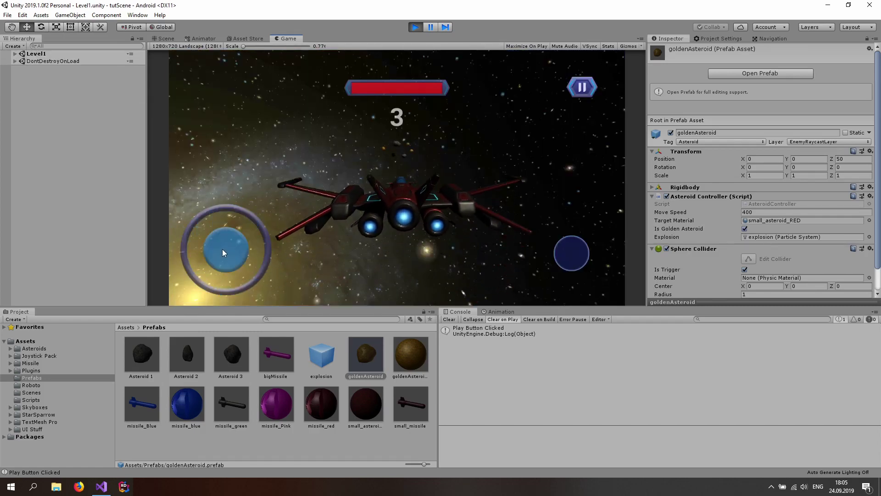
{"action": "left_click", "coordinate": [576, 266]}
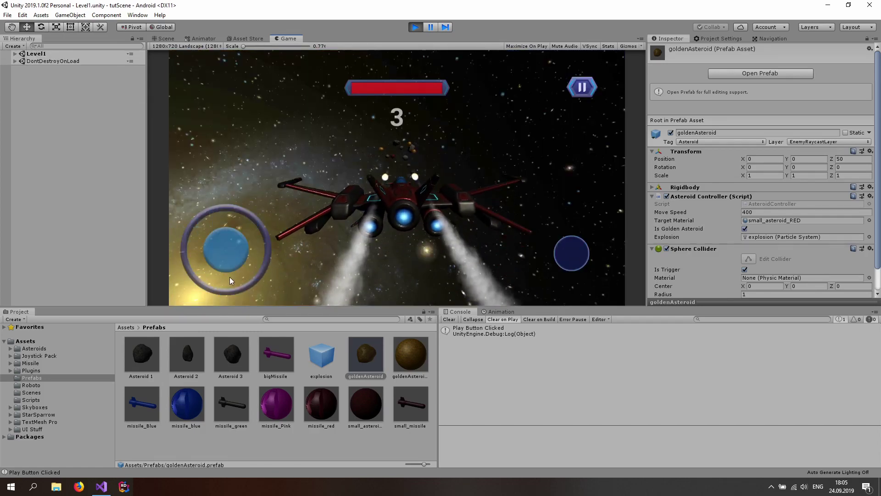
{"action": "left_click_drag", "start_coordinate": [210, 280], "coordinate": [391, 174]}
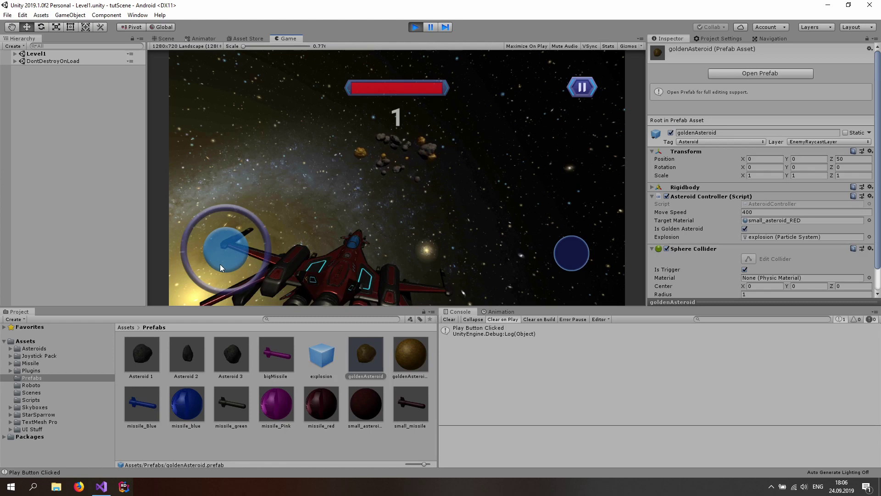